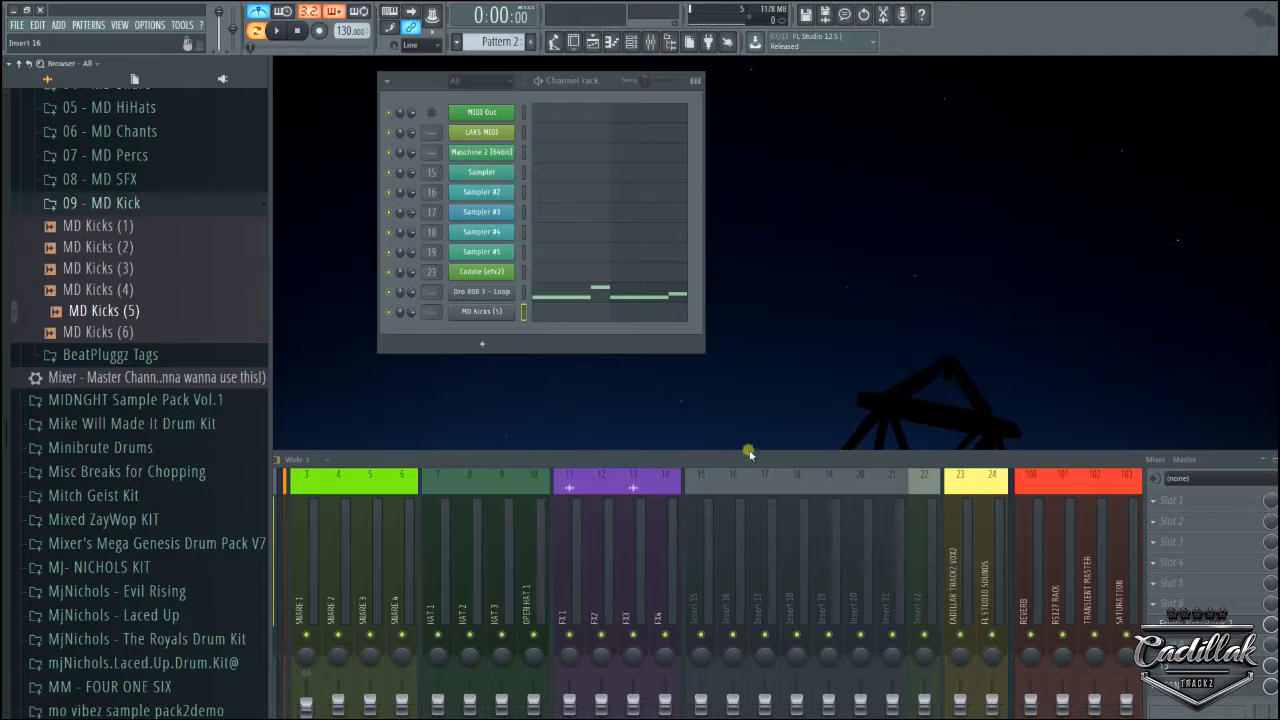
- Move the mixer window clear of the channel rack and inspect the Dro 808 3 - Loop channel's sampler settings
left_click_drag(749, 453, 817, 423)
left_click(483, 291)
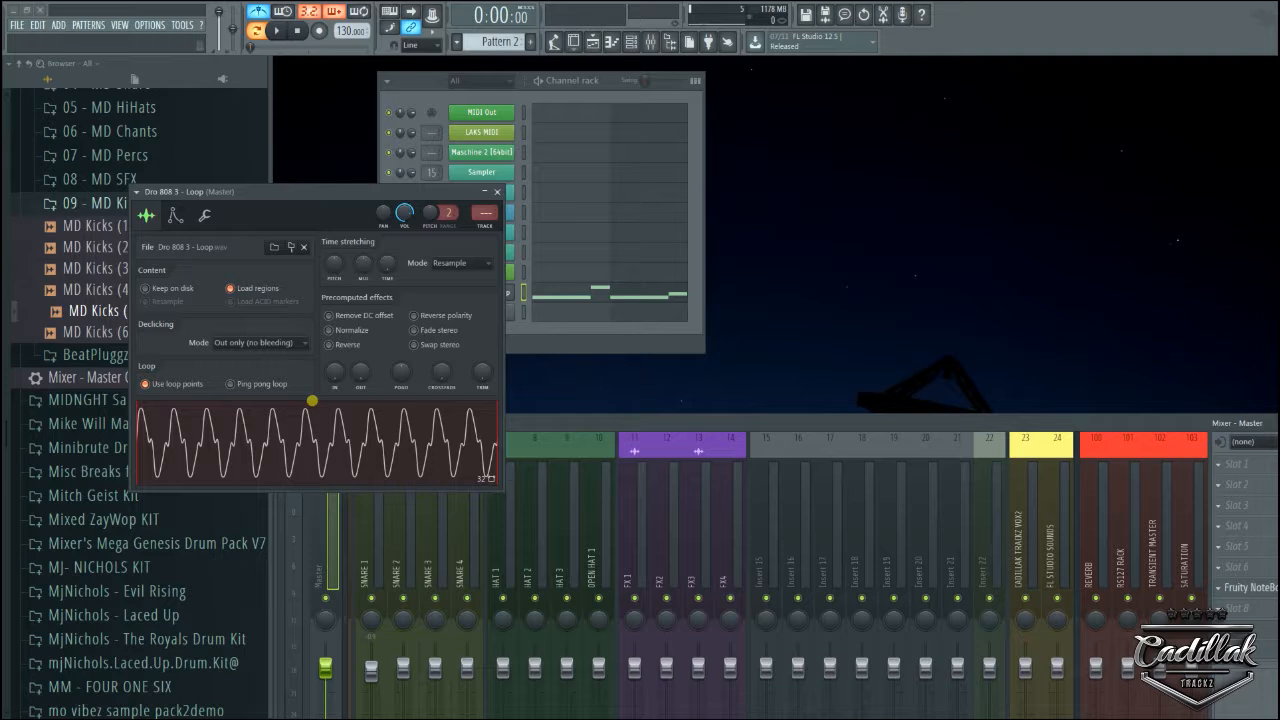
left_click(498, 192)
- Check the list of installed audio devices in the audio settings without changing the selected device
left_click(141, 25)
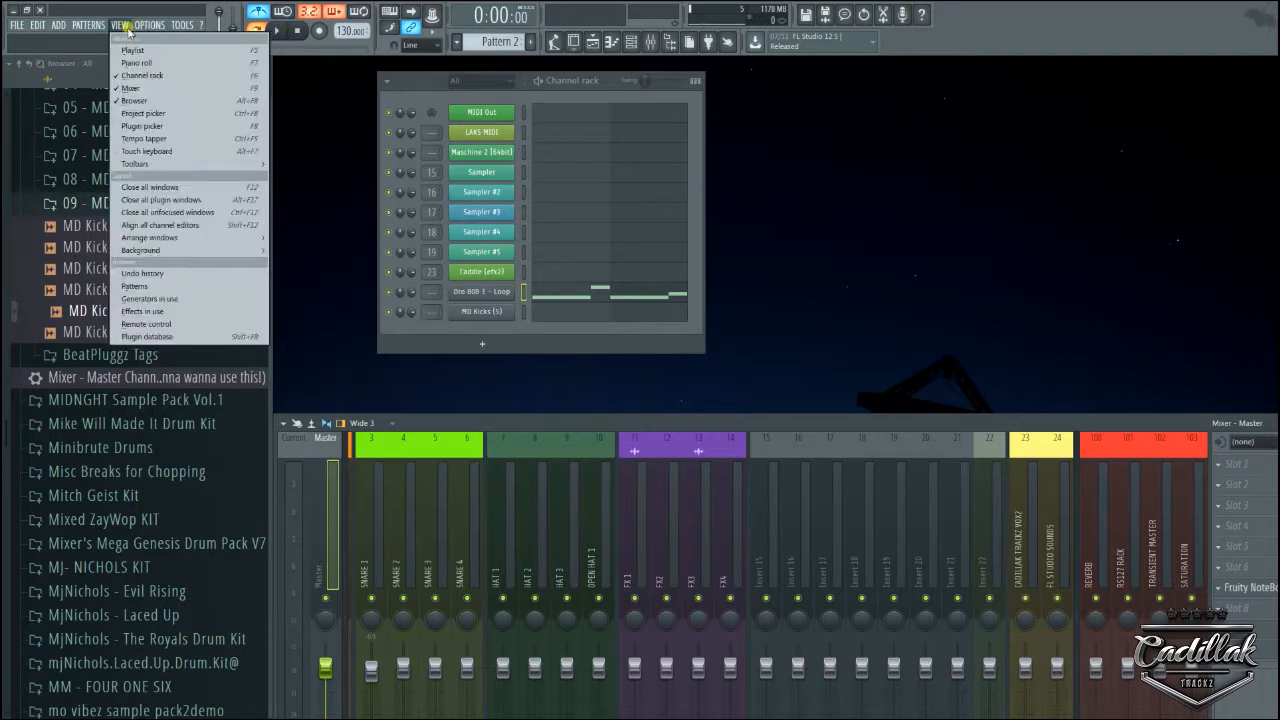
left_click(152, 63)
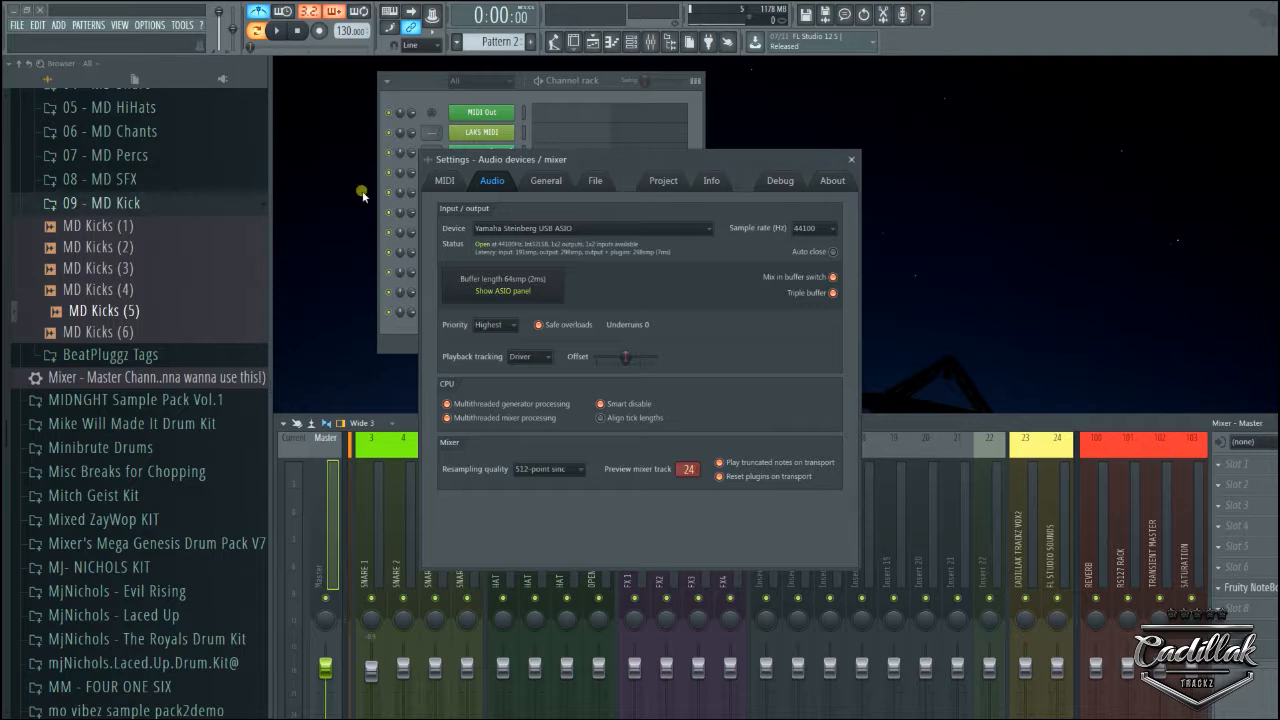
left_click(608, 228)
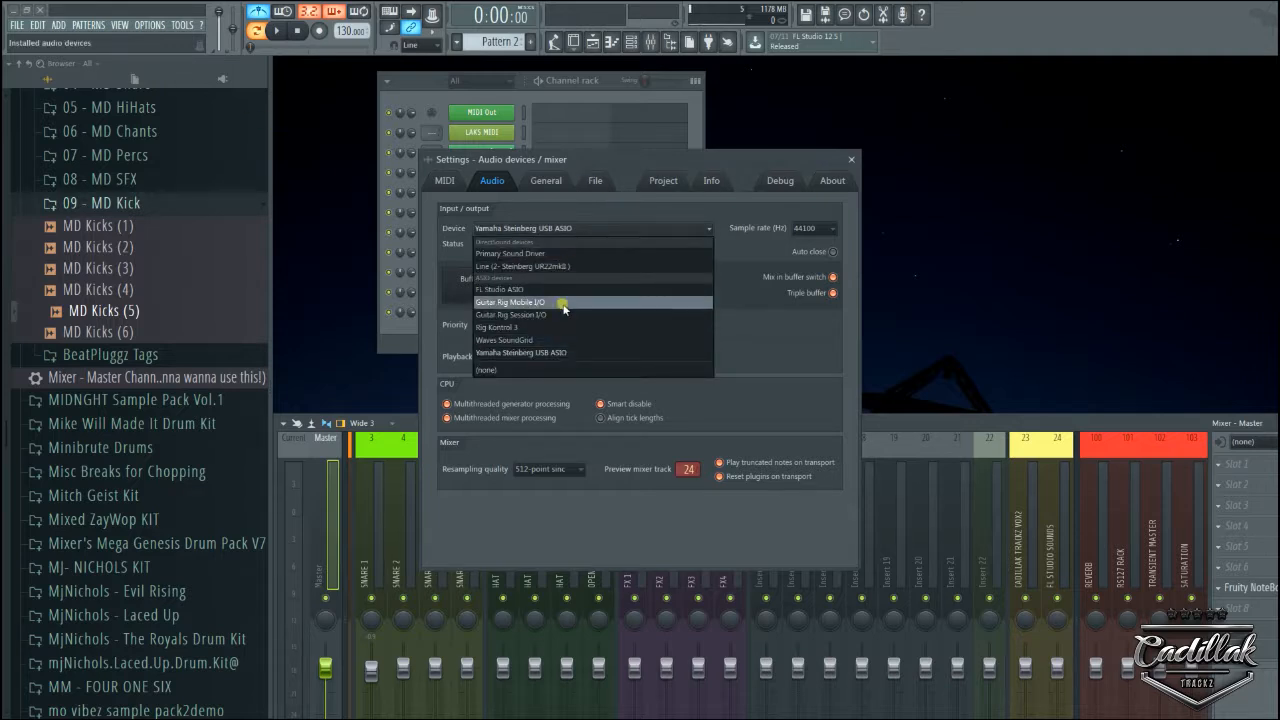
left_click(852, 161)
- Start playback of Pattern 2 and turn off the metronome
left_click(279, 33)
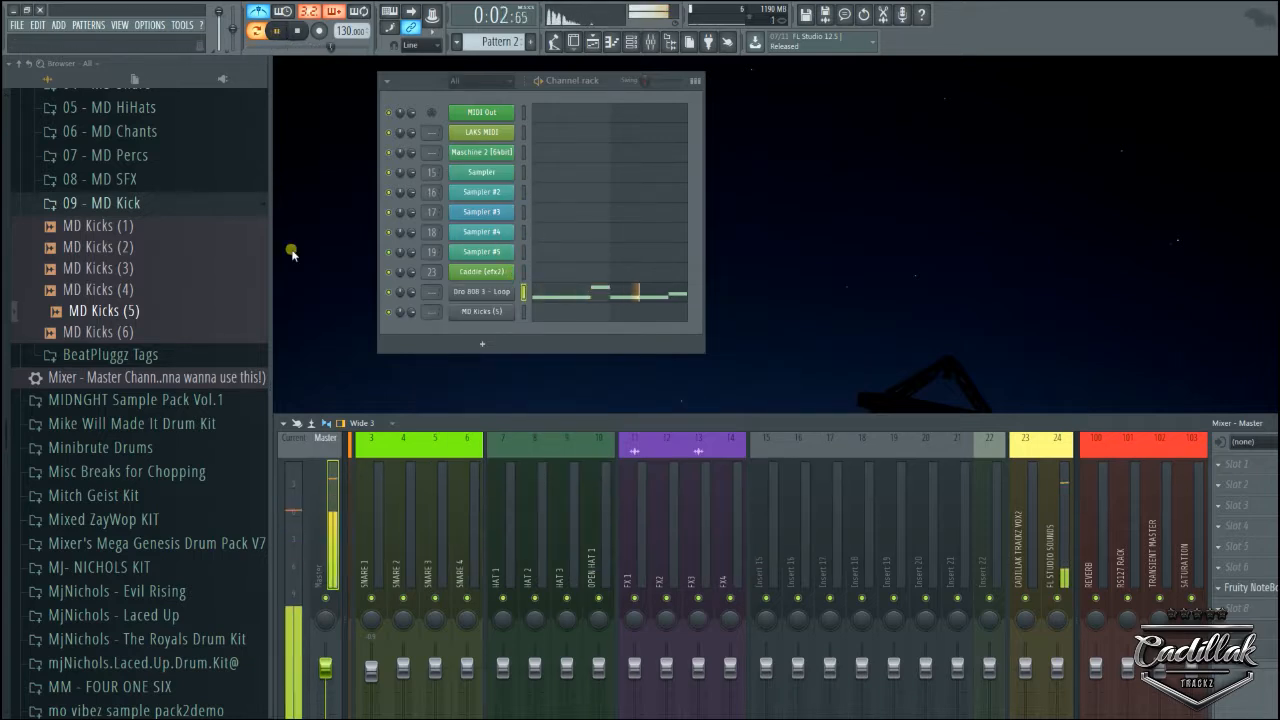
left_click(258, 12)
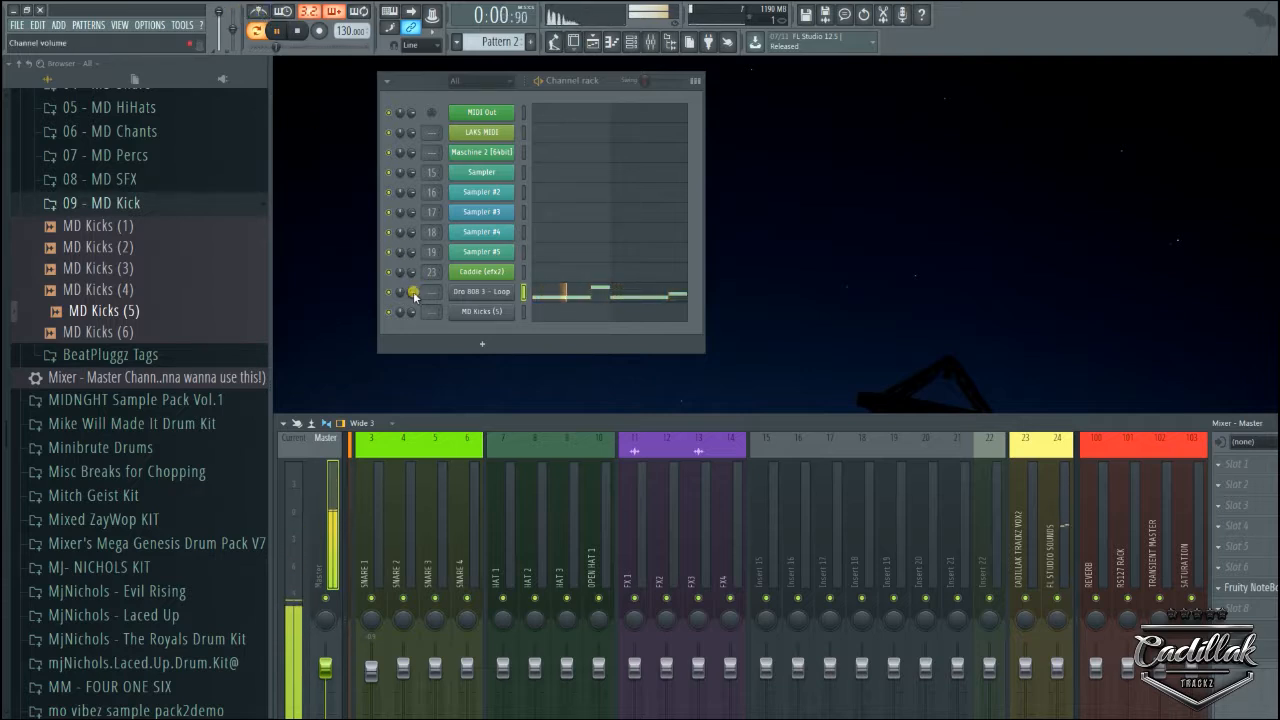
- Raise the Dro 808 3 - Loop channel's volume, normalize its sample, and stop playback
left_click_drag(411, 293, 411, 276)
left_click(488, 299)
left_click(336, 331)
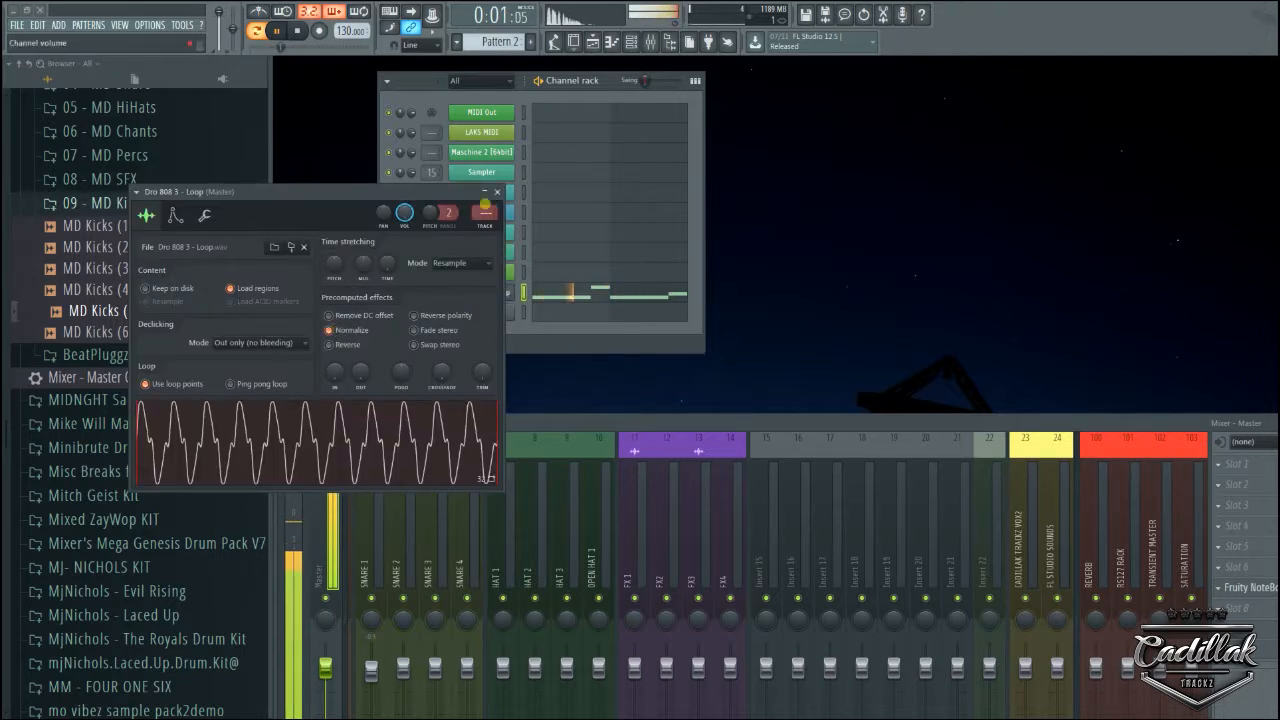
left_click(497, 191)
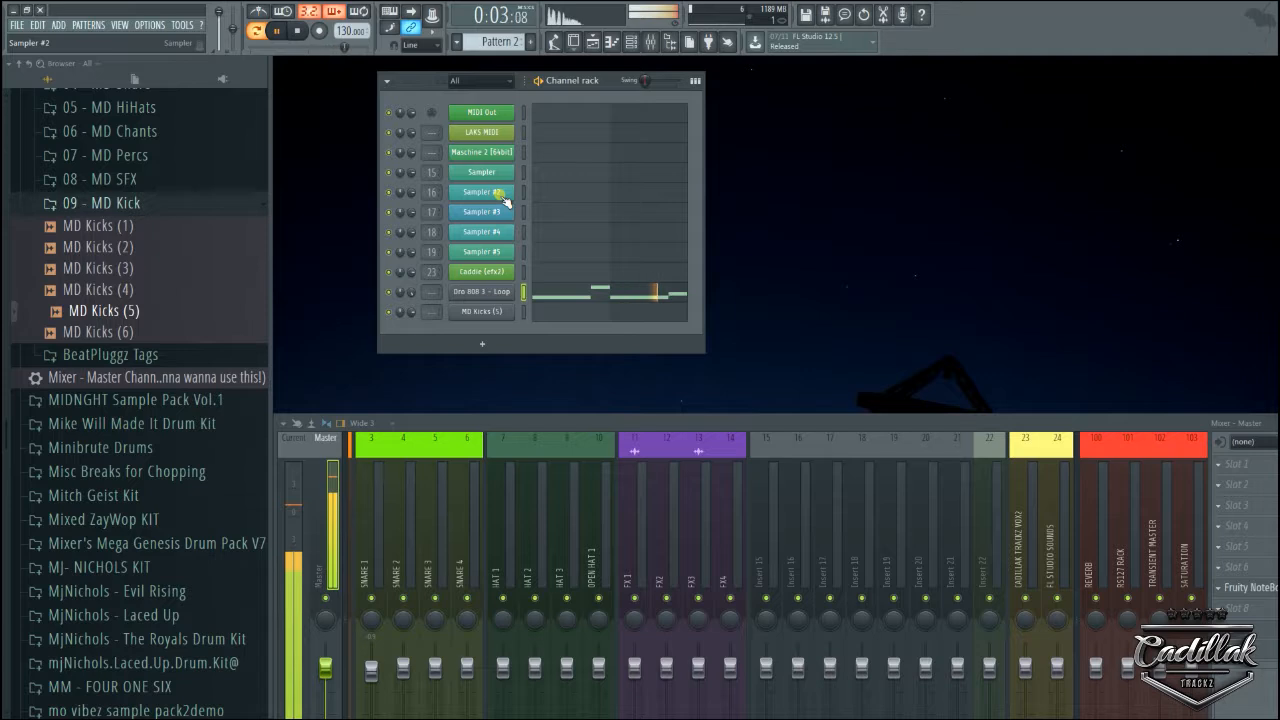
key("space")
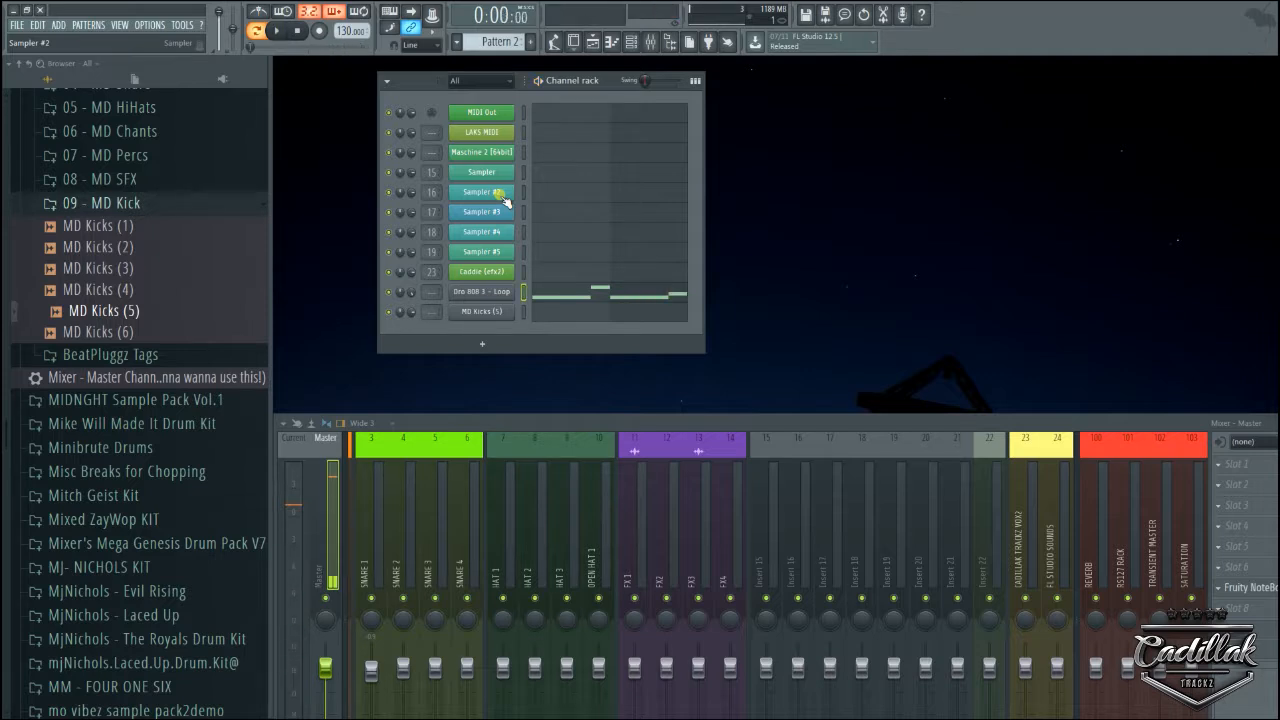
- Inspect the sampler settings of the MD Kicks (5) channel
left_click(510, 316)
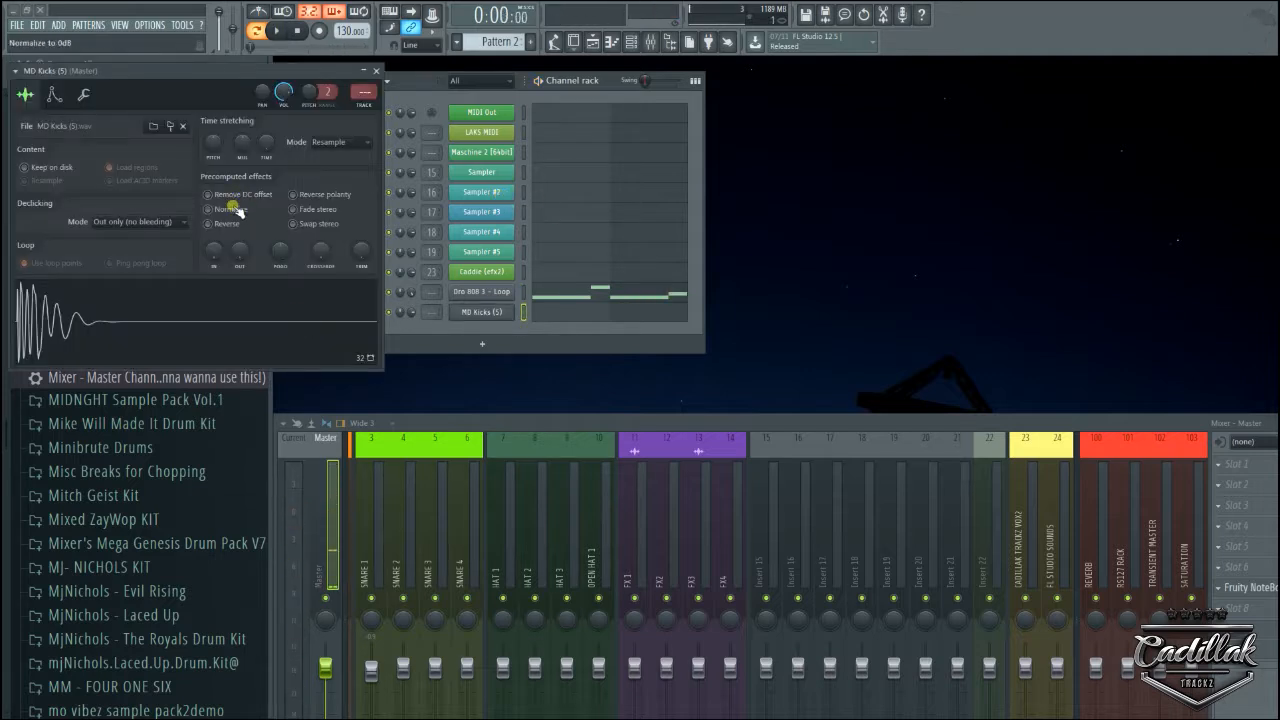
left_click(375, 71)
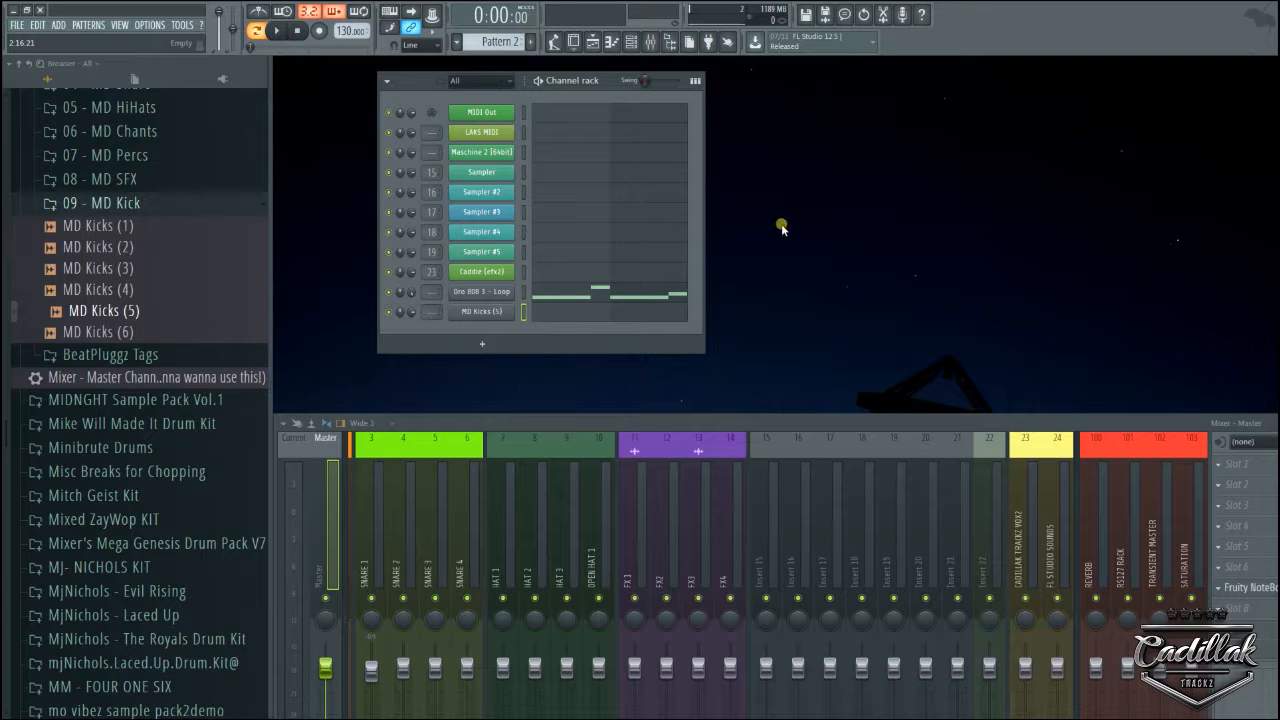
- Open the MD Kicks (5) piano roll and add a one-step C5 note at the start of bar 1 during playback
key("space")
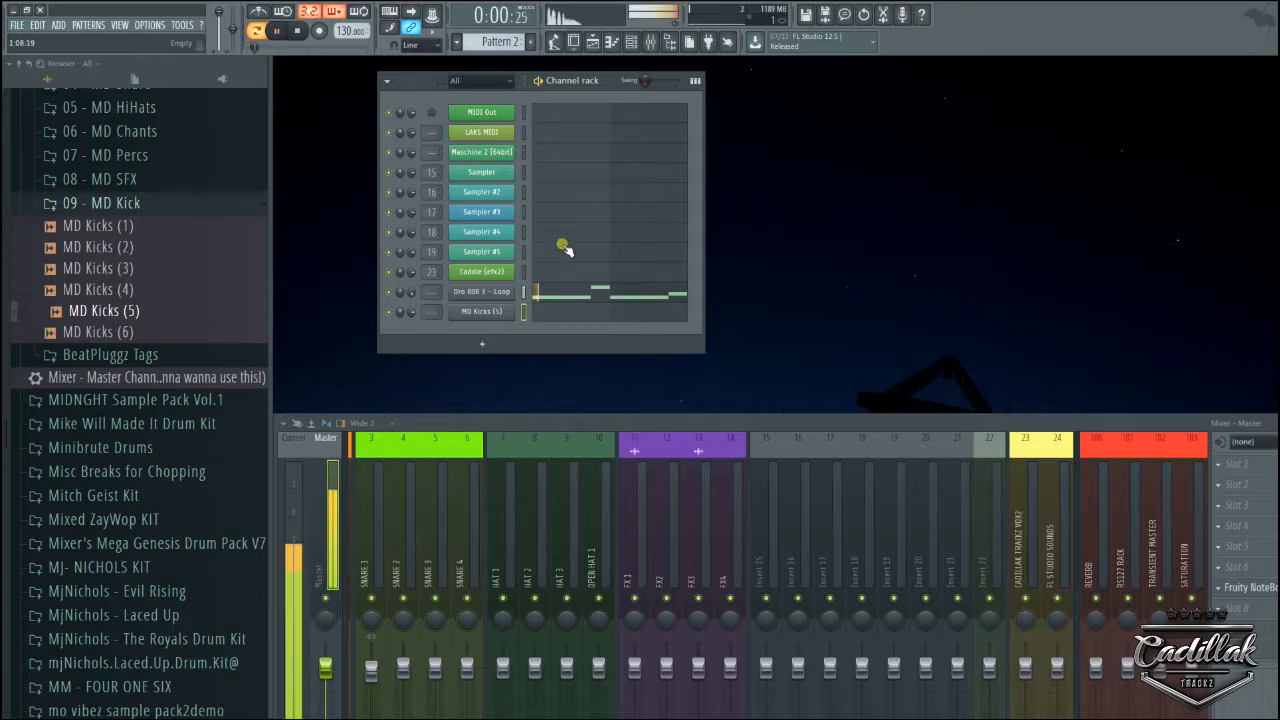
right_click(505, 311)
left_click(532, 314)
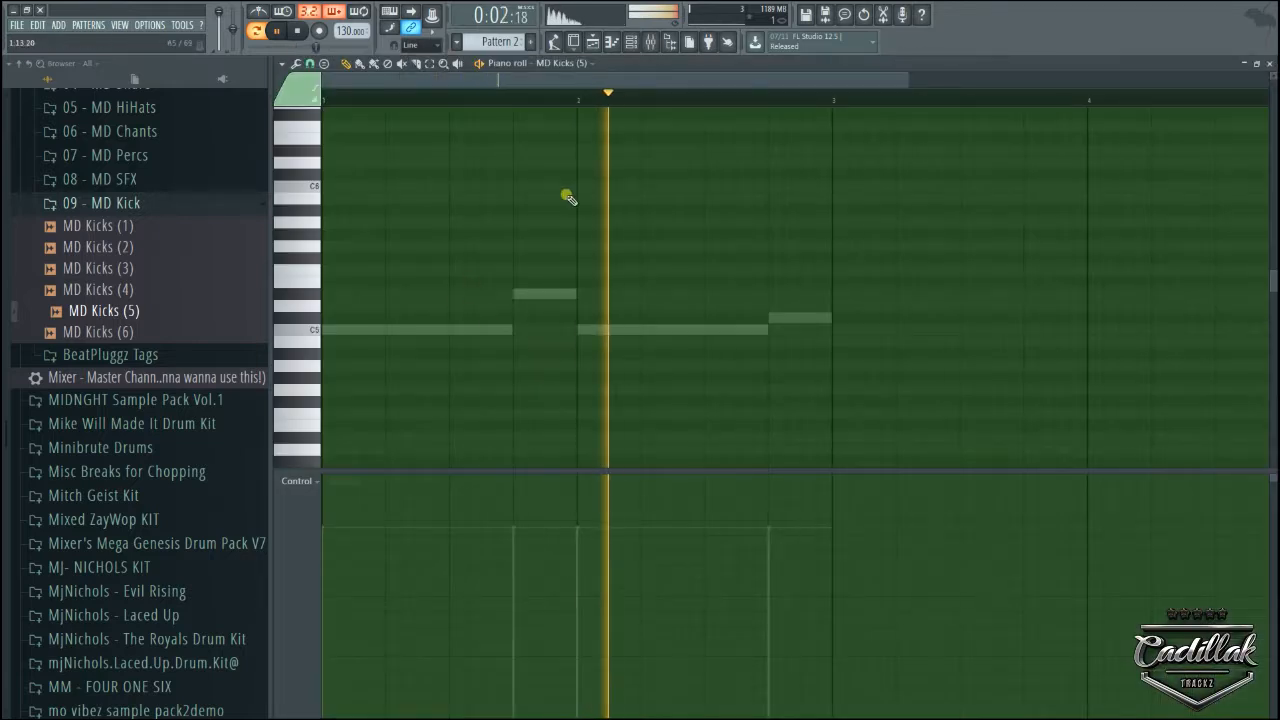
left_click(352, 330)
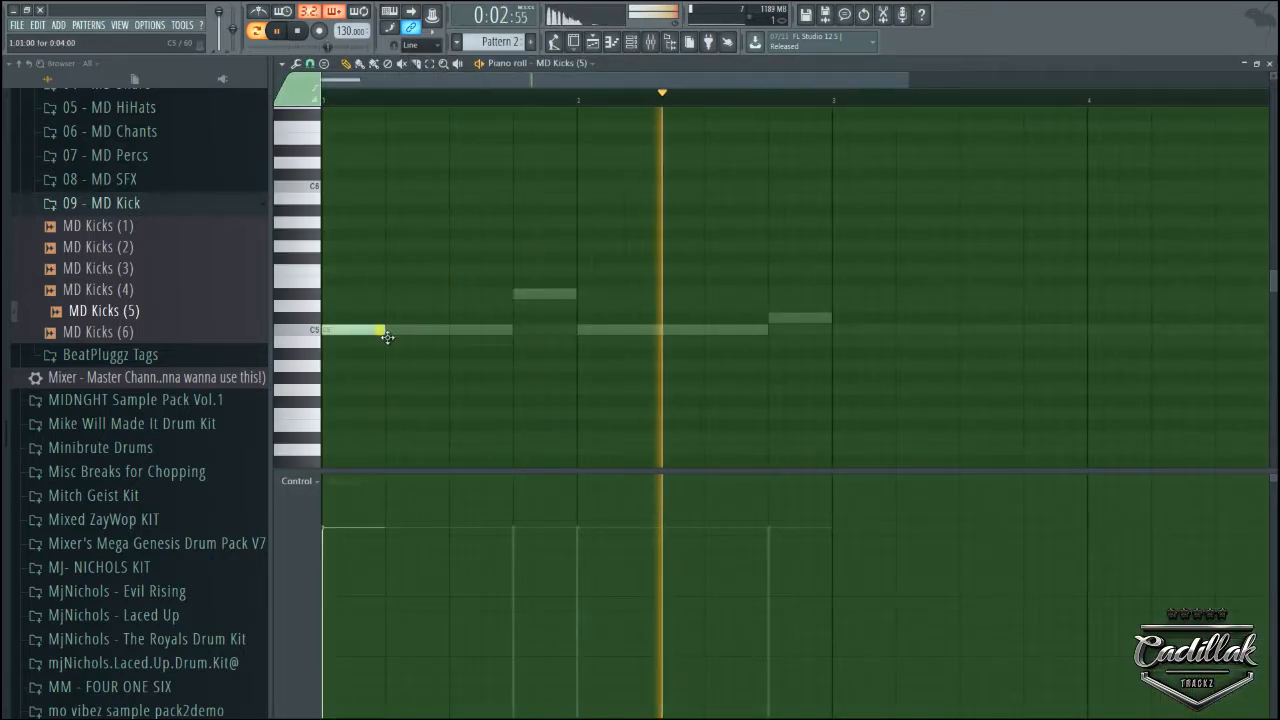
left_click_drag(383, 331, 323, 359)
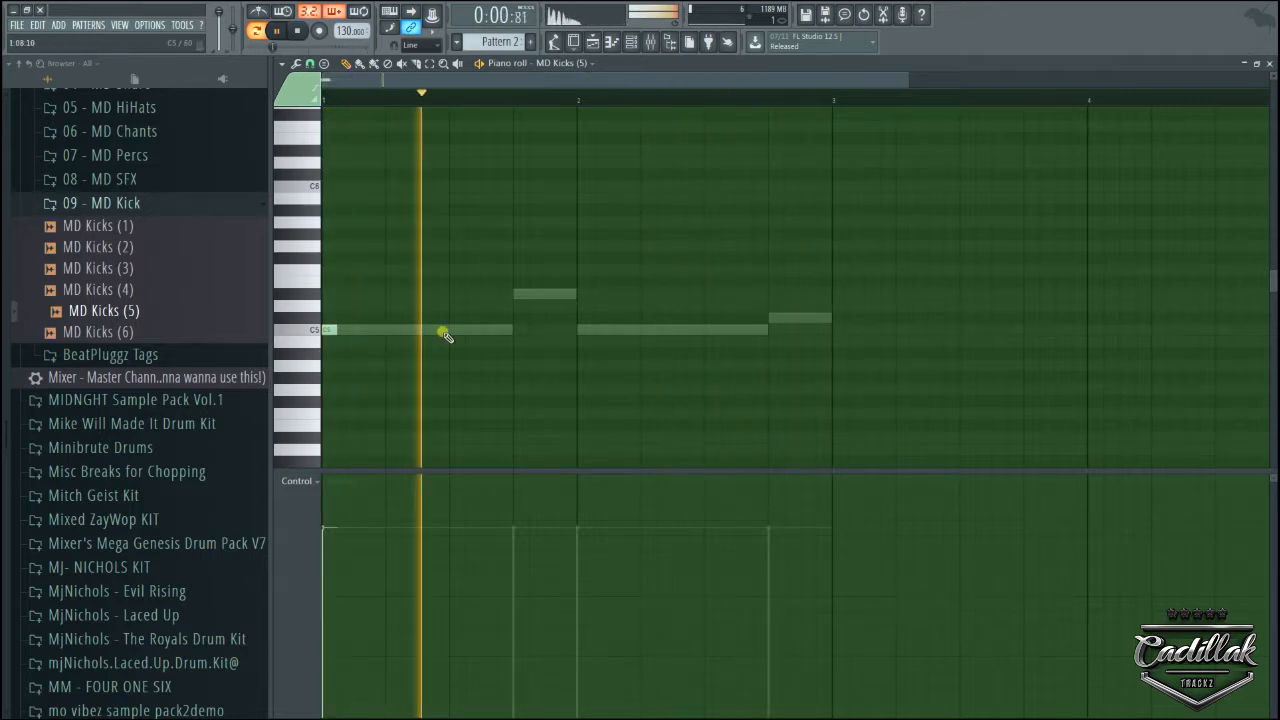
- Add a second one-step C5 kick note, trying step 6 of bar 1 and replacing it with one at step 7
key("space")
left_click(409, 331)
key("space")
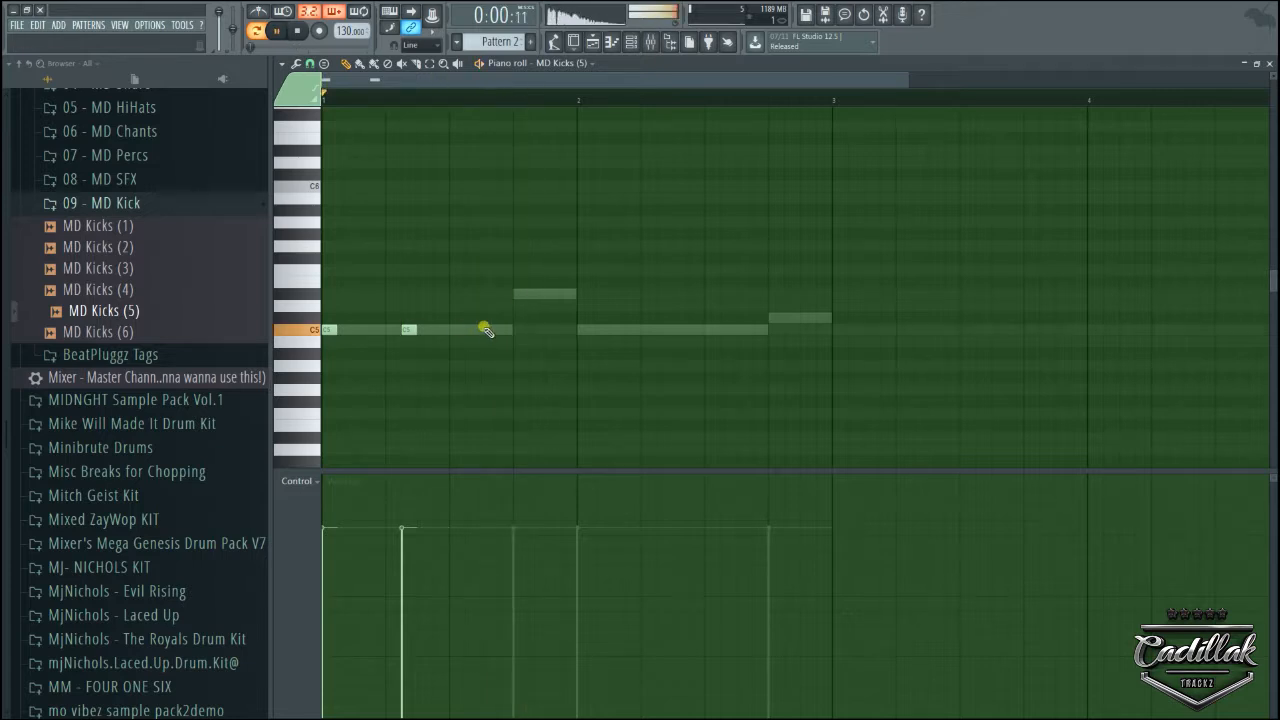
right_click(403, 331)
left_click(423, 331)
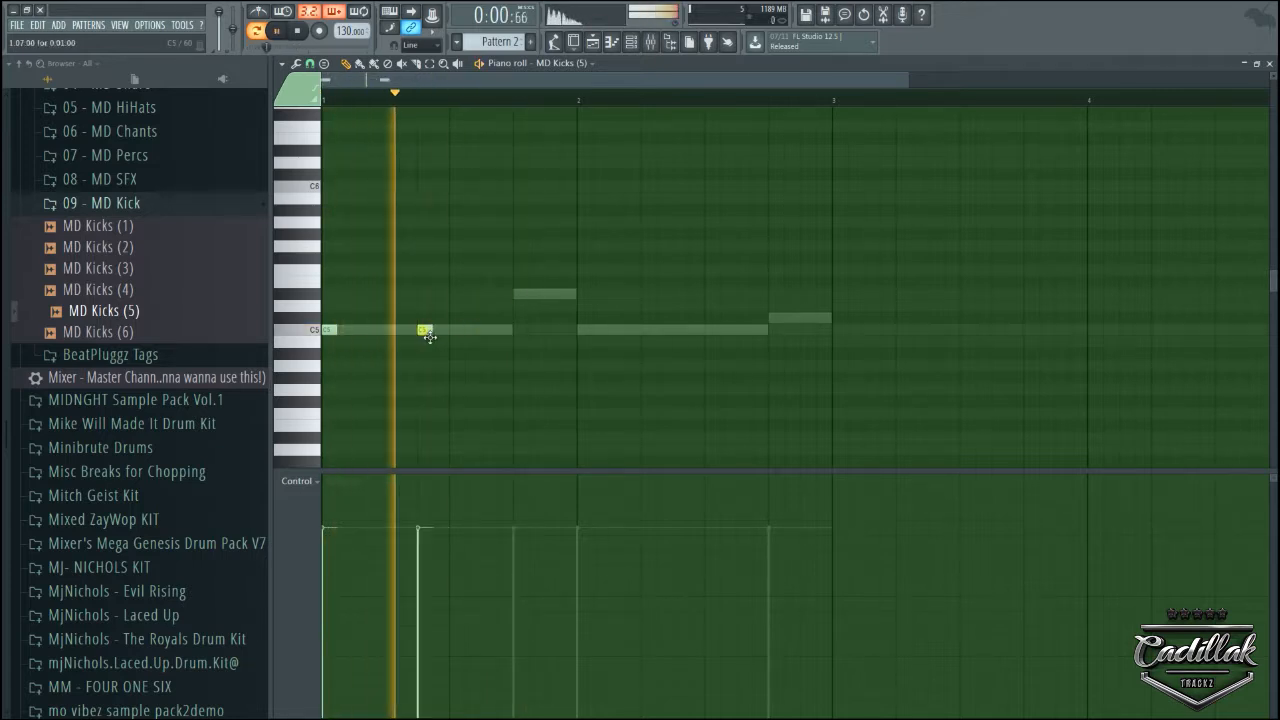
- Add C5 kick notes at steps 12 and 14 of bar 1 and at steps 1 and 7 of bar 2
left_click(503, 330)
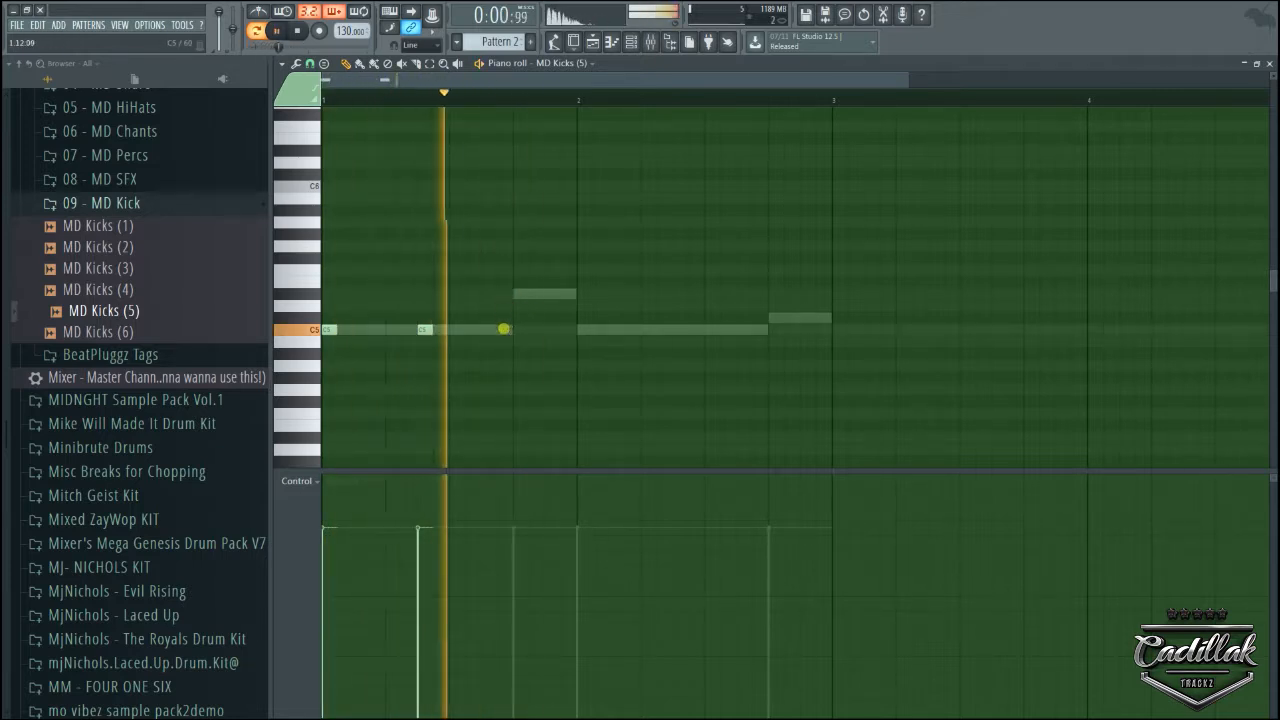
left_click(519, 330)
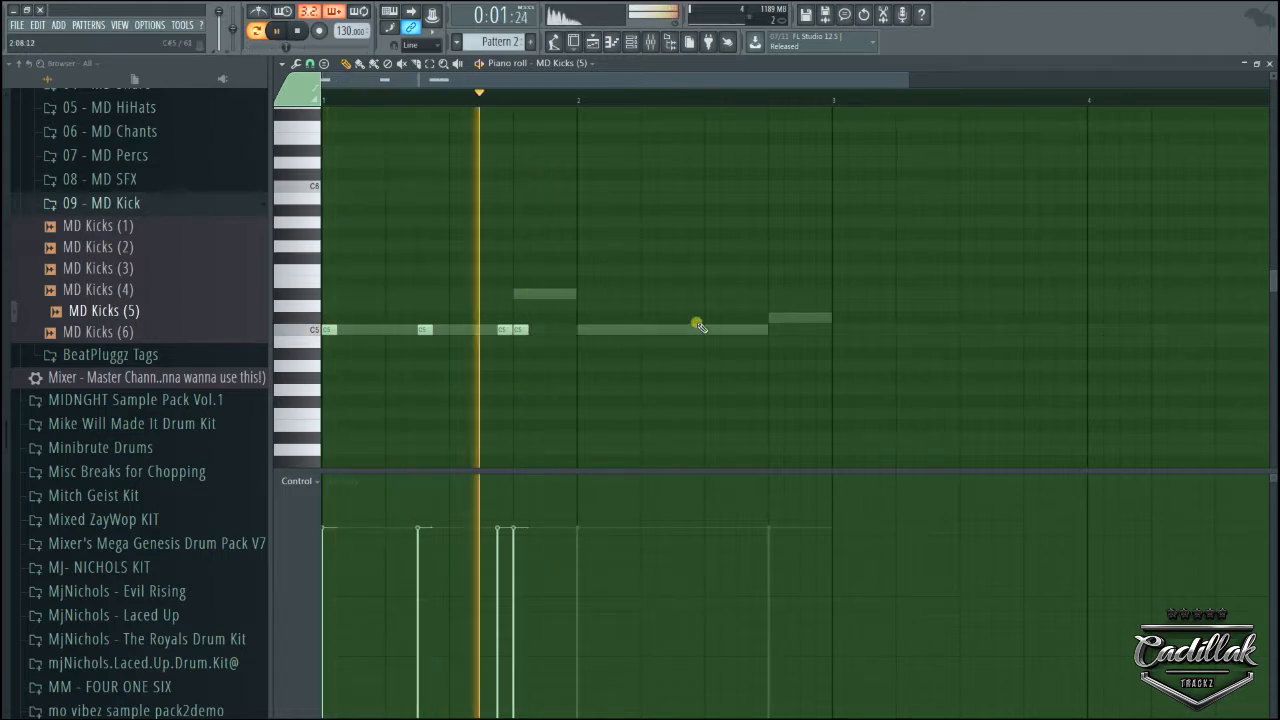
key("space")
right_click(520, 330)
left_click(536, 330)
left_click(584, 330)
left_click_drag(684, 332, 677, 338)
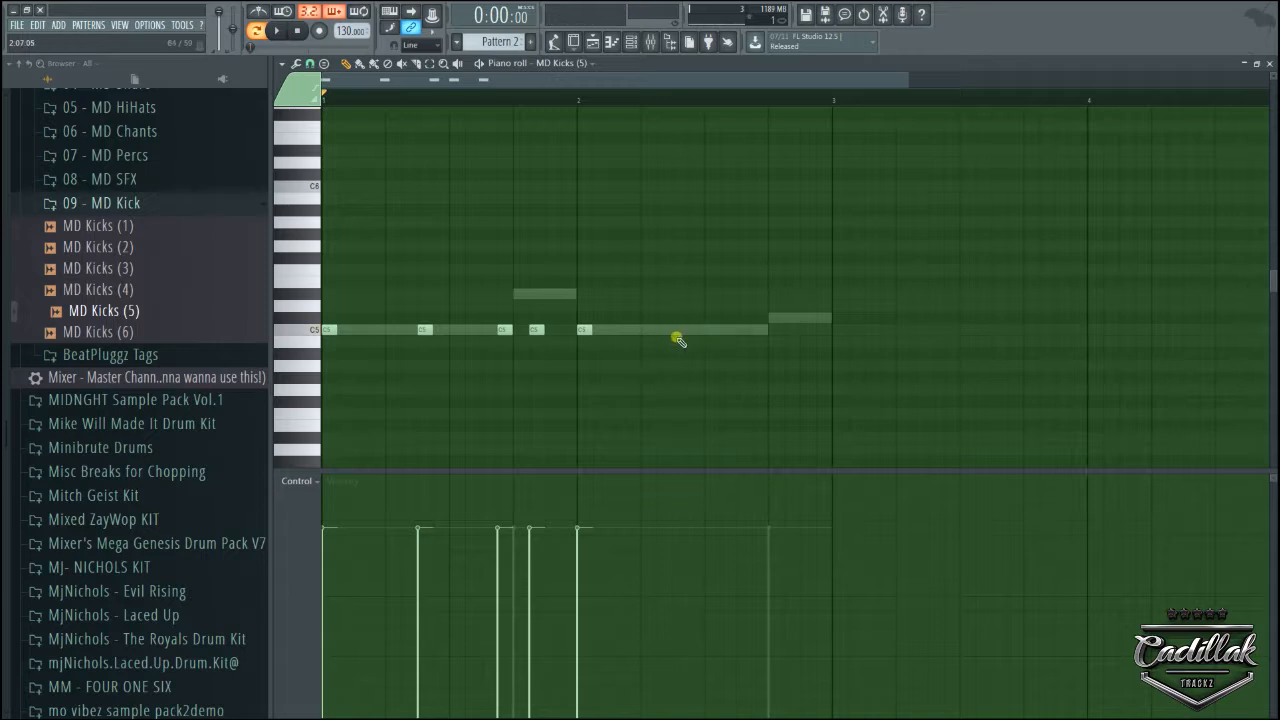
- Replace the last two kicks of bar 1 with one C5 note at step 13, and add another at step 13 of bar 2
key("space")
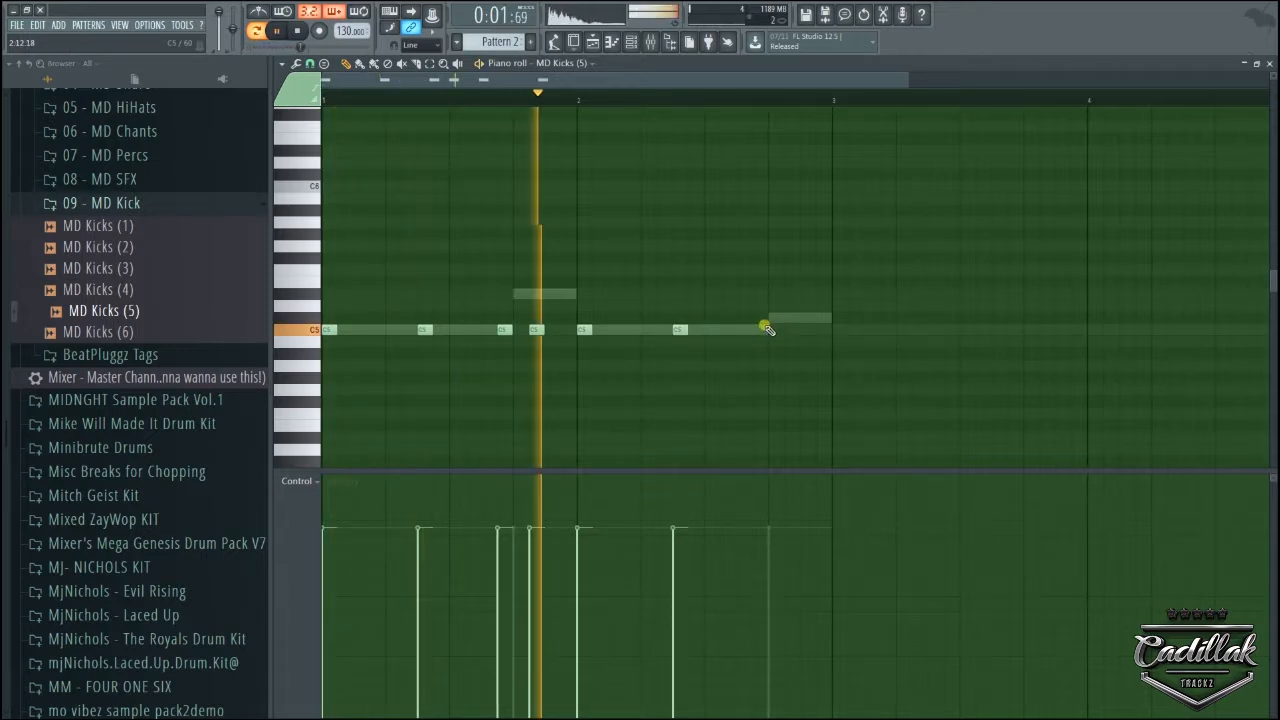
right_click(500, 331)
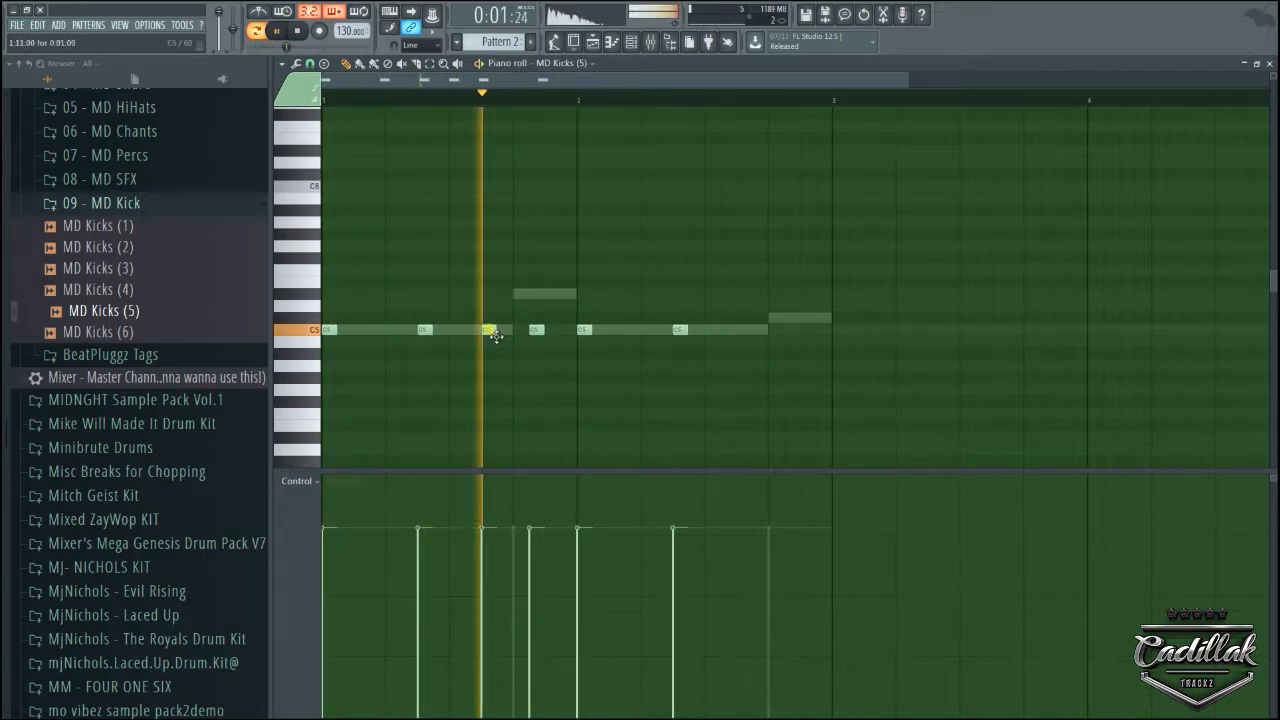
left_click_drag(531, 332, 517, 333)
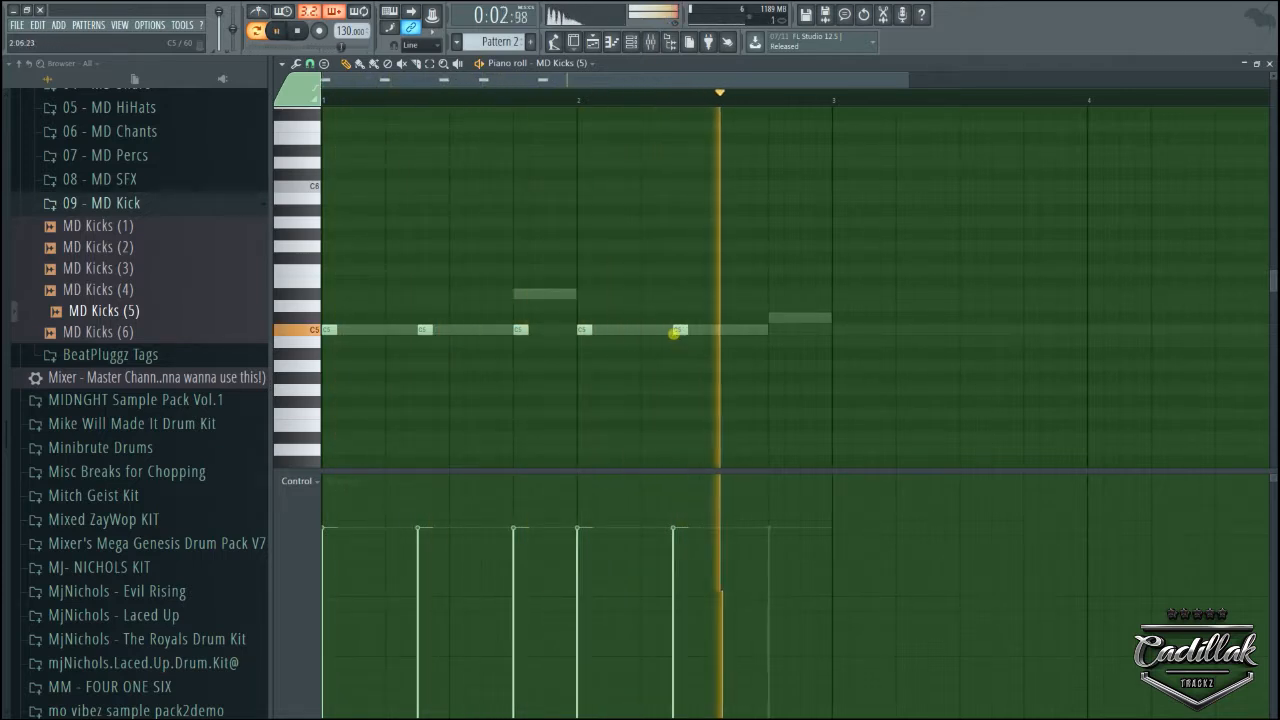
left_click(767, 332)
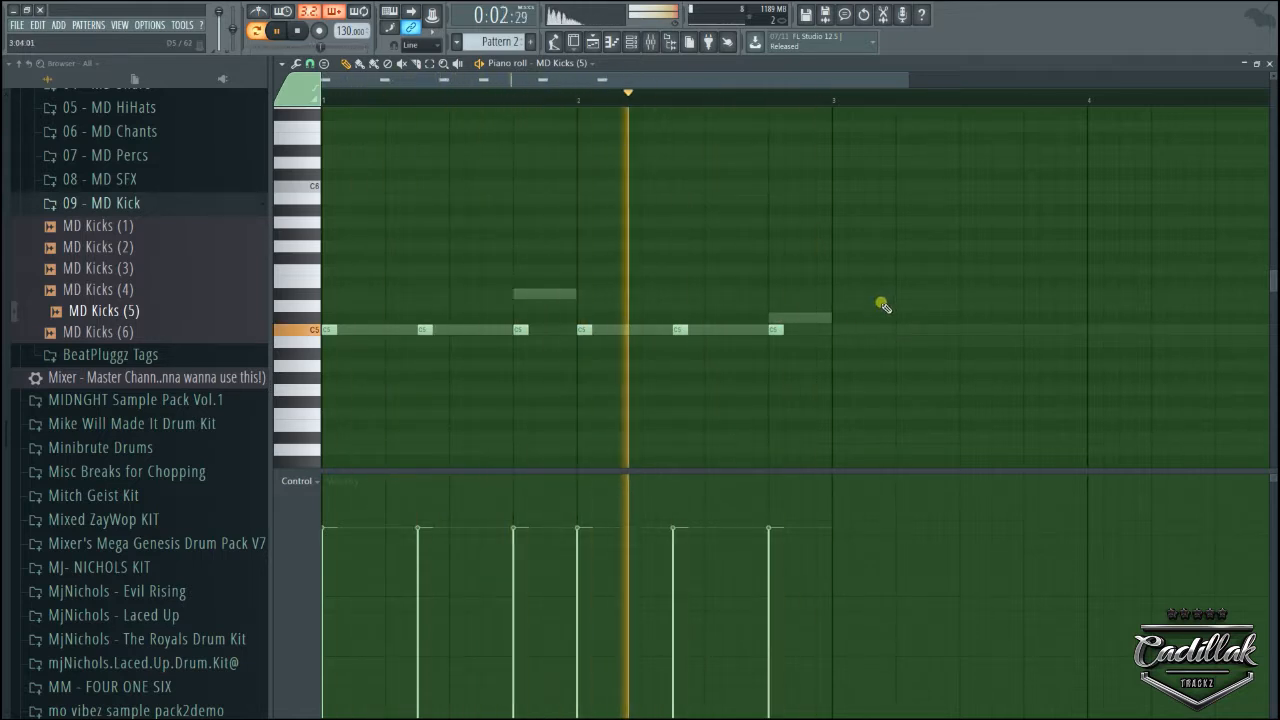
- Raise the velocity of all the kick notes to maximum, close the piano roll and stop playback
left_click_drag(324, 480, 1272, 460)
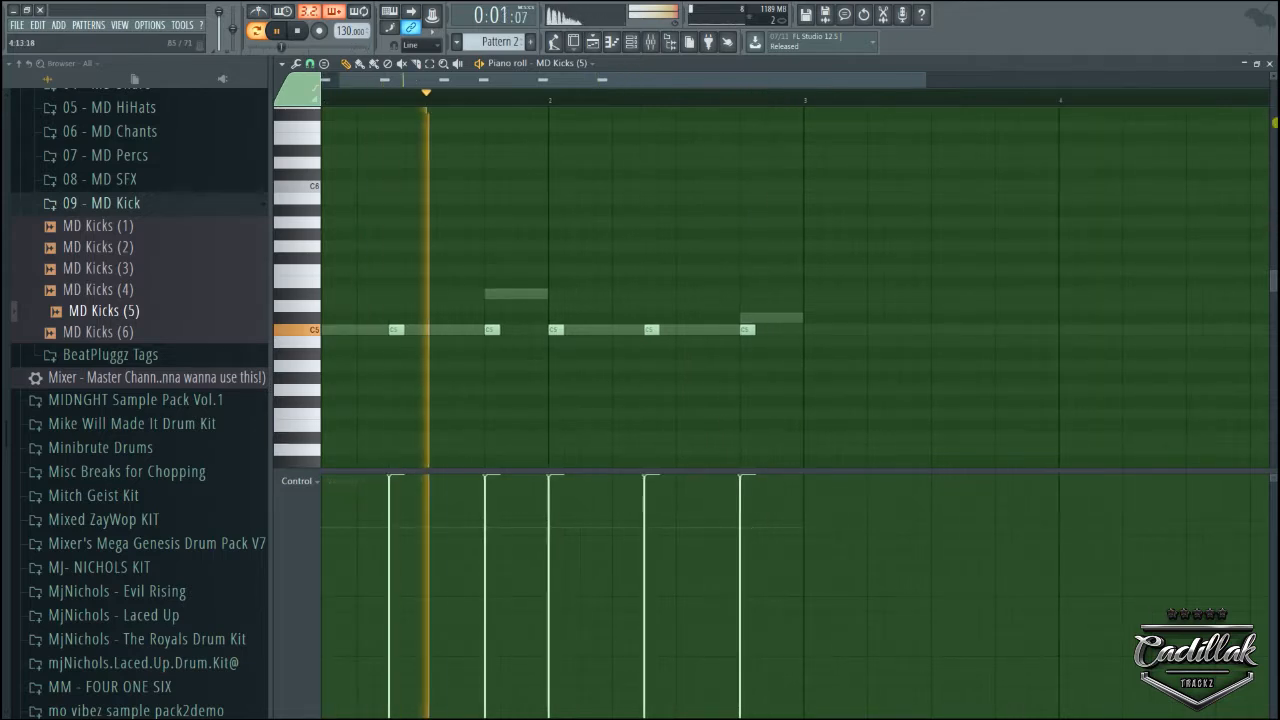
left_click(1268, 63)
key("space")
- Rearrange the mixer and channel rack windows and bring the 808 and KICK mixer tracks into view
left_click_drag(831, 435, 834, 348)
left_click_drag(425, 87, 422, 79)
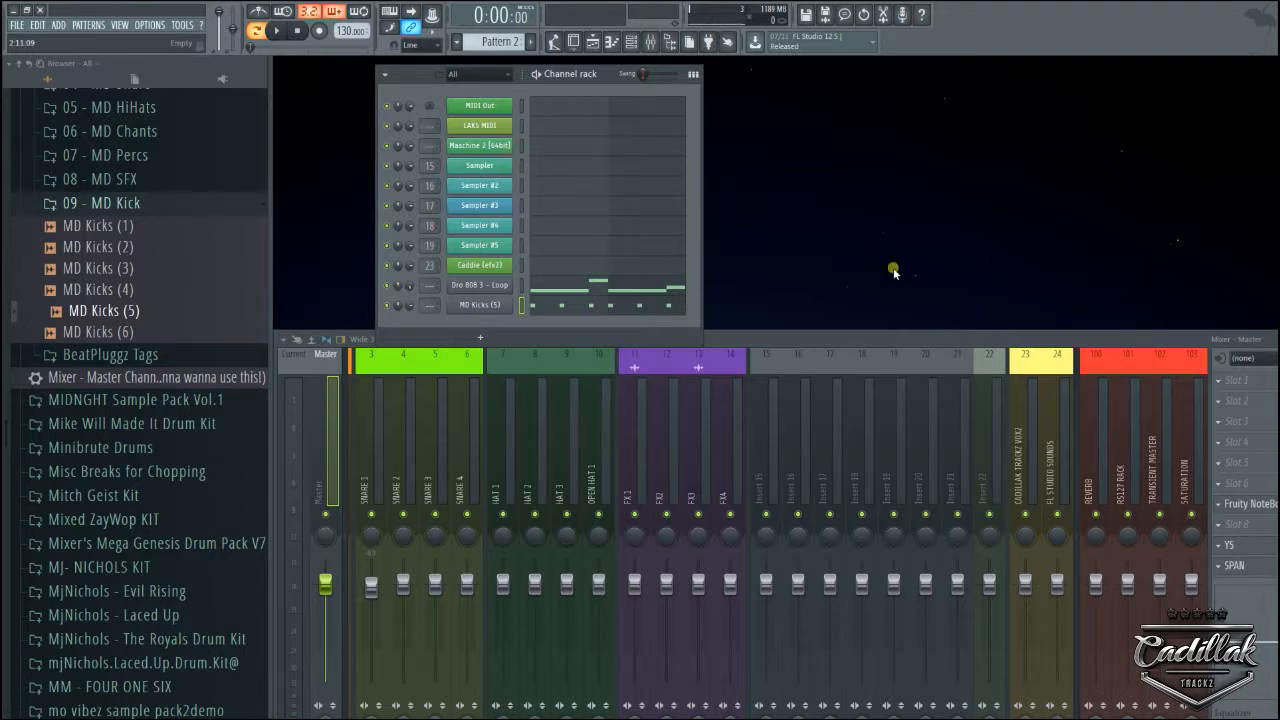
left_click_drag(702, 330, 800, 173)
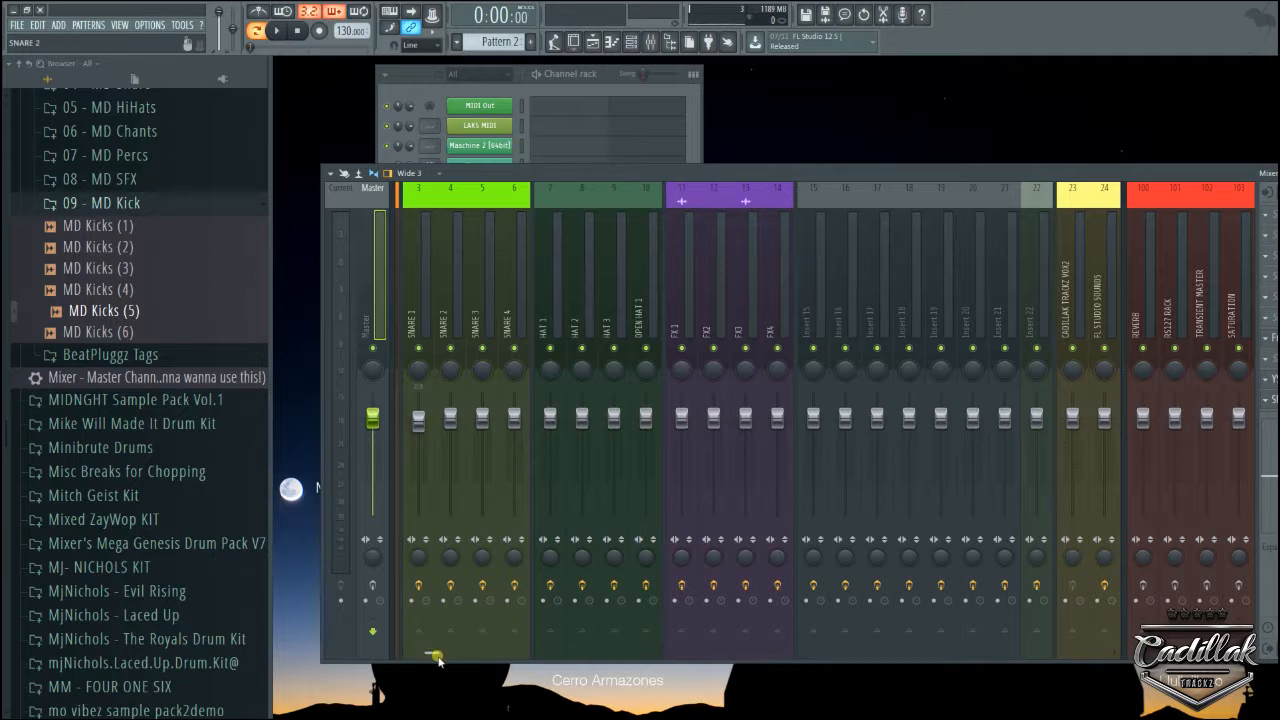
left_click_drag(437, 658, 293, 650)
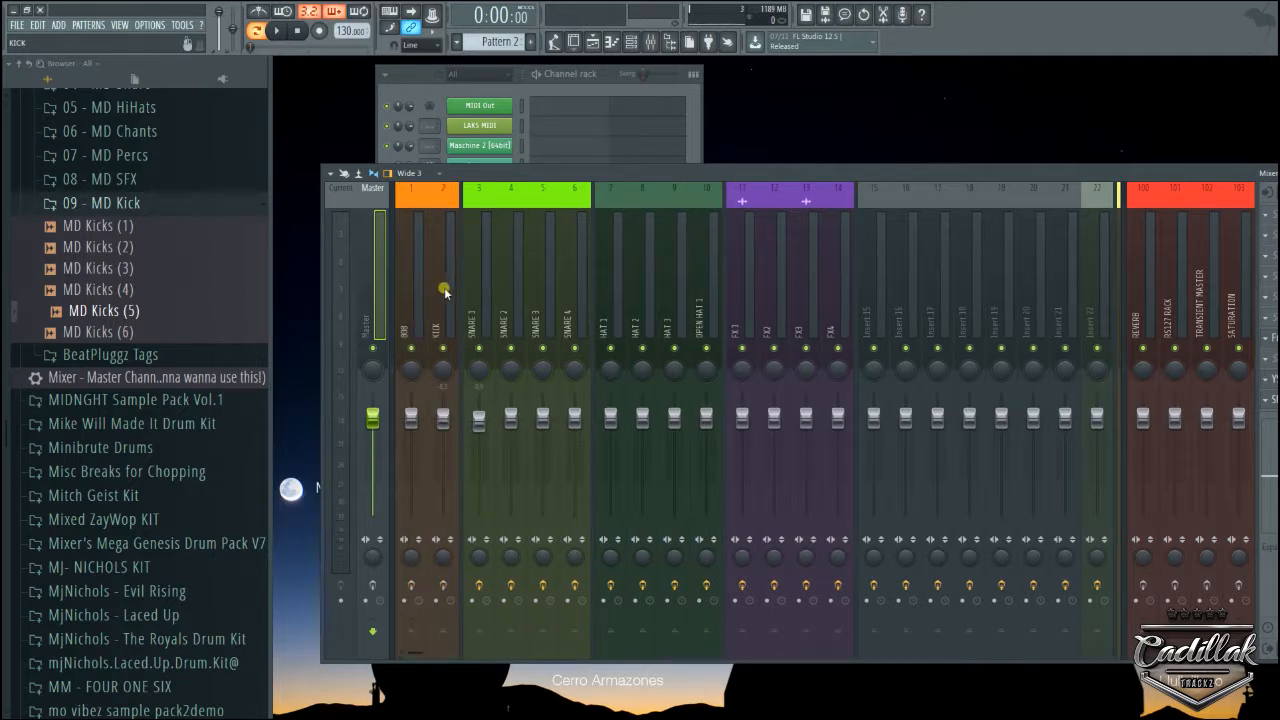
left_click_drag(667, 176, 654, 429)
- Route the MD Kicks (5) channel to mixer track 2 and the Dro 808 3 - Loop channel to mixer track 1
scroll(432, 305, "down", 2)
scroll(432, 305, "up", 1)
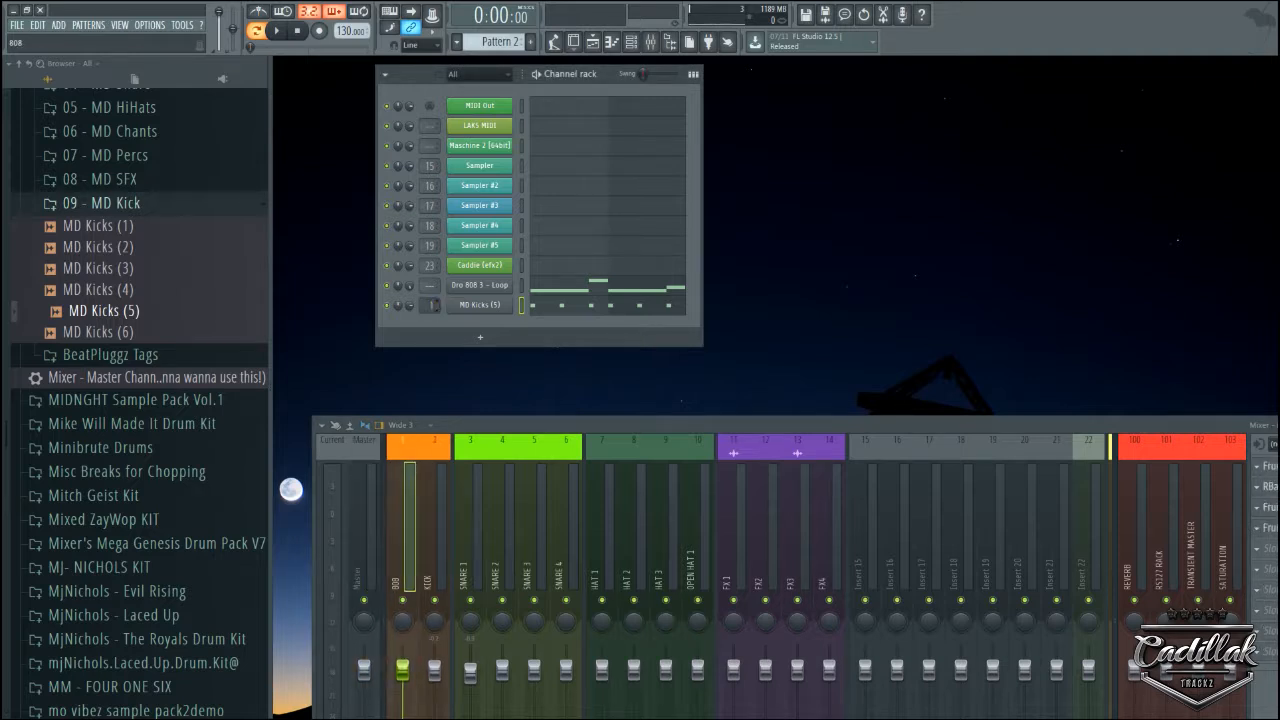
scroll(433, 305, "down", 1)
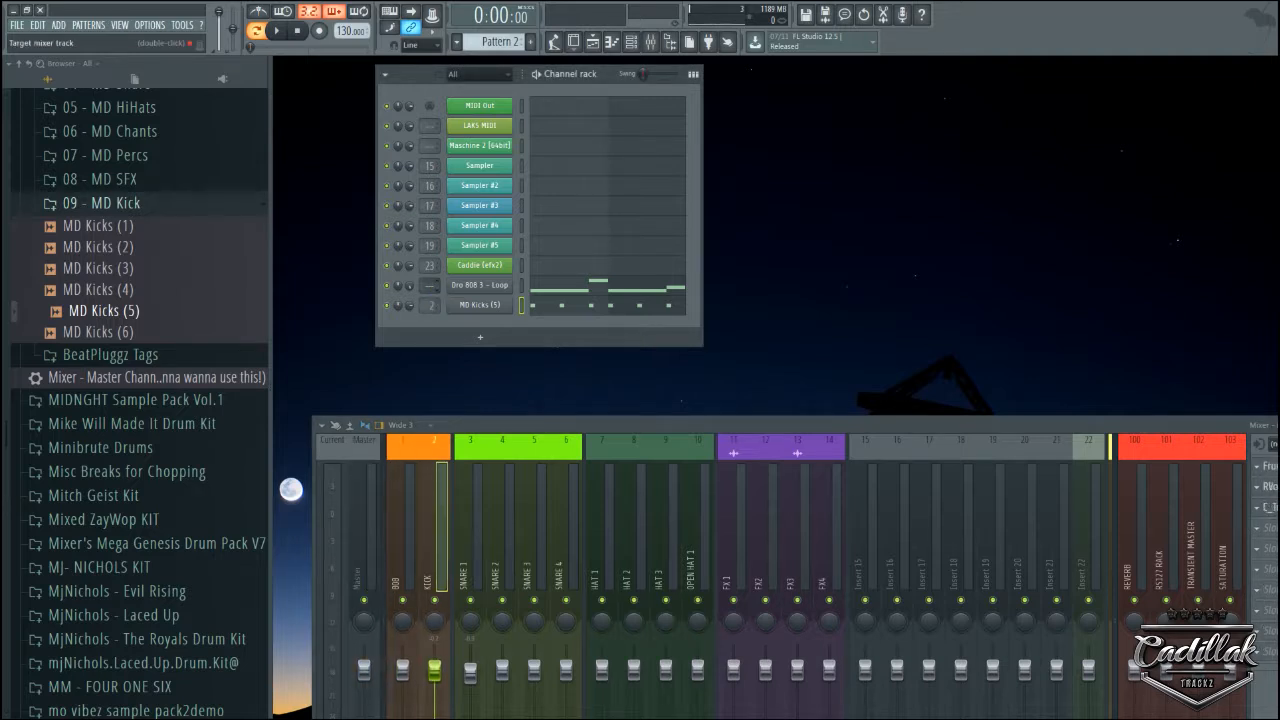
scroll(432, 305, "up", 1)
scroll(432, 305, "down", 1)
scroll(432, 305, "up", 2)
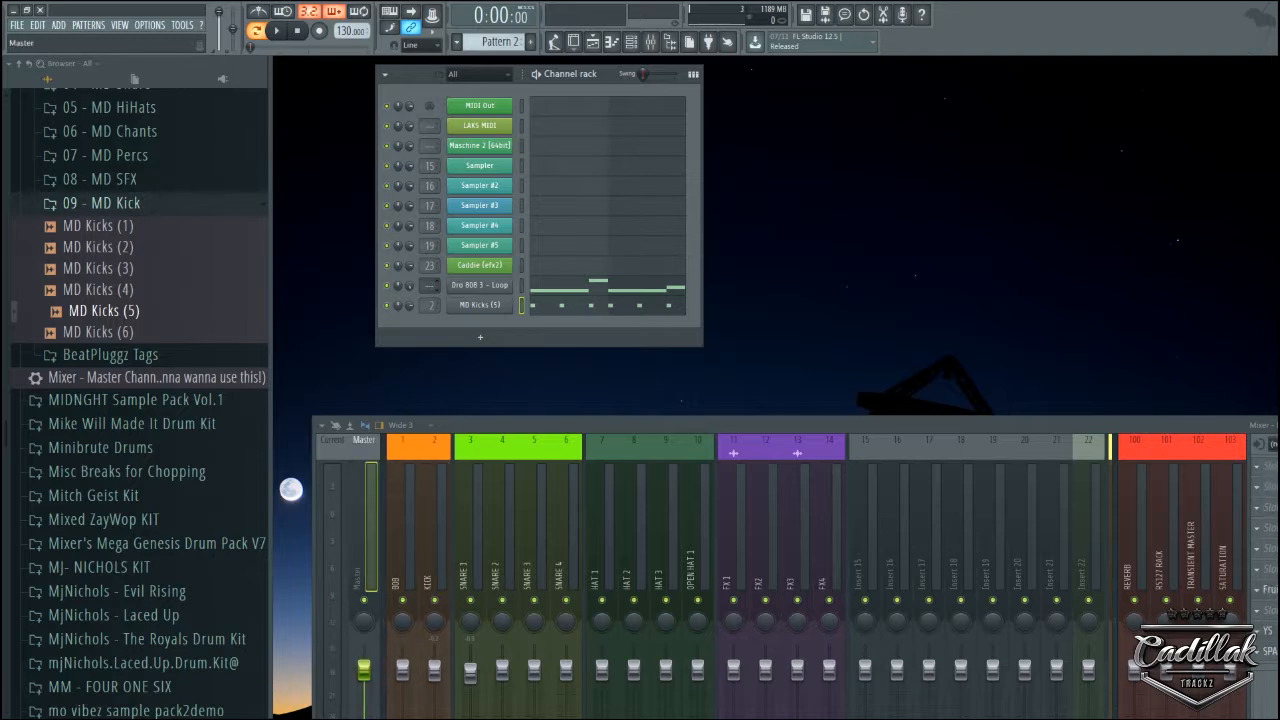
scroll(432, 285, "down", 2)
scroll(432, 285, "up", 1)
- Play the pattern with the full mixer in view to check the 808 and KICK track levels
key("space")
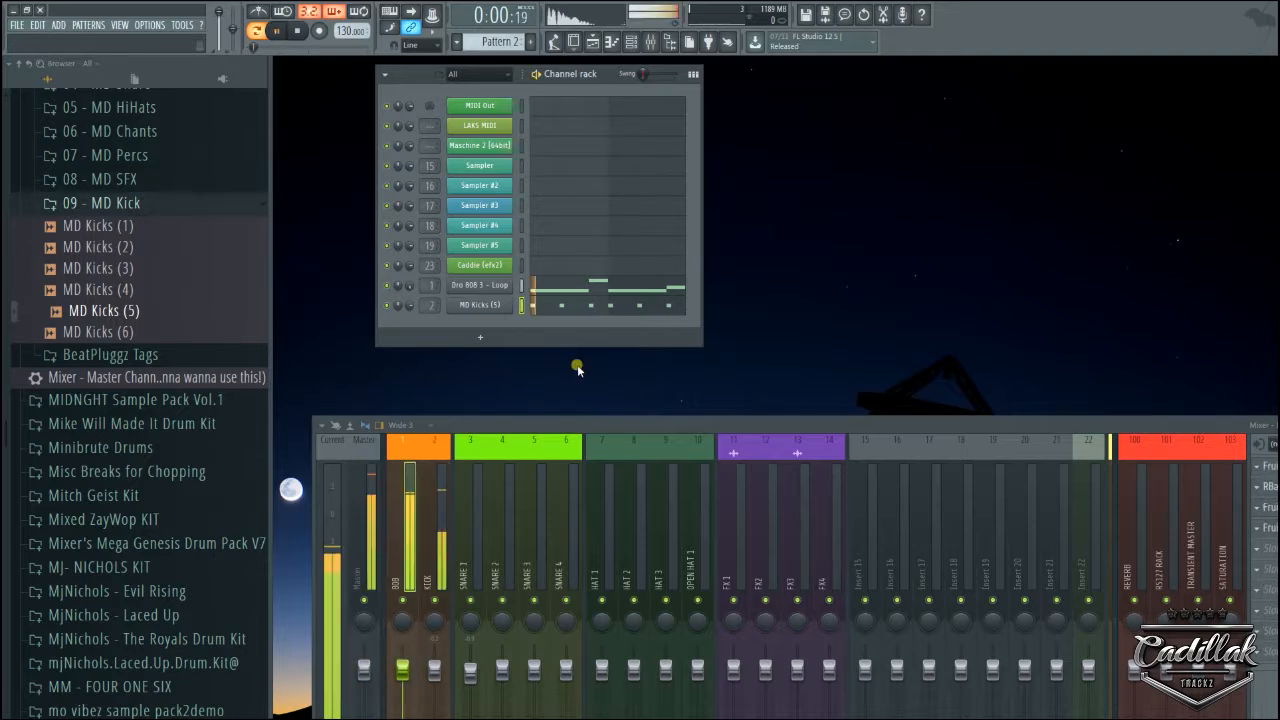
left_click_drag(671, 423, 757, 132)
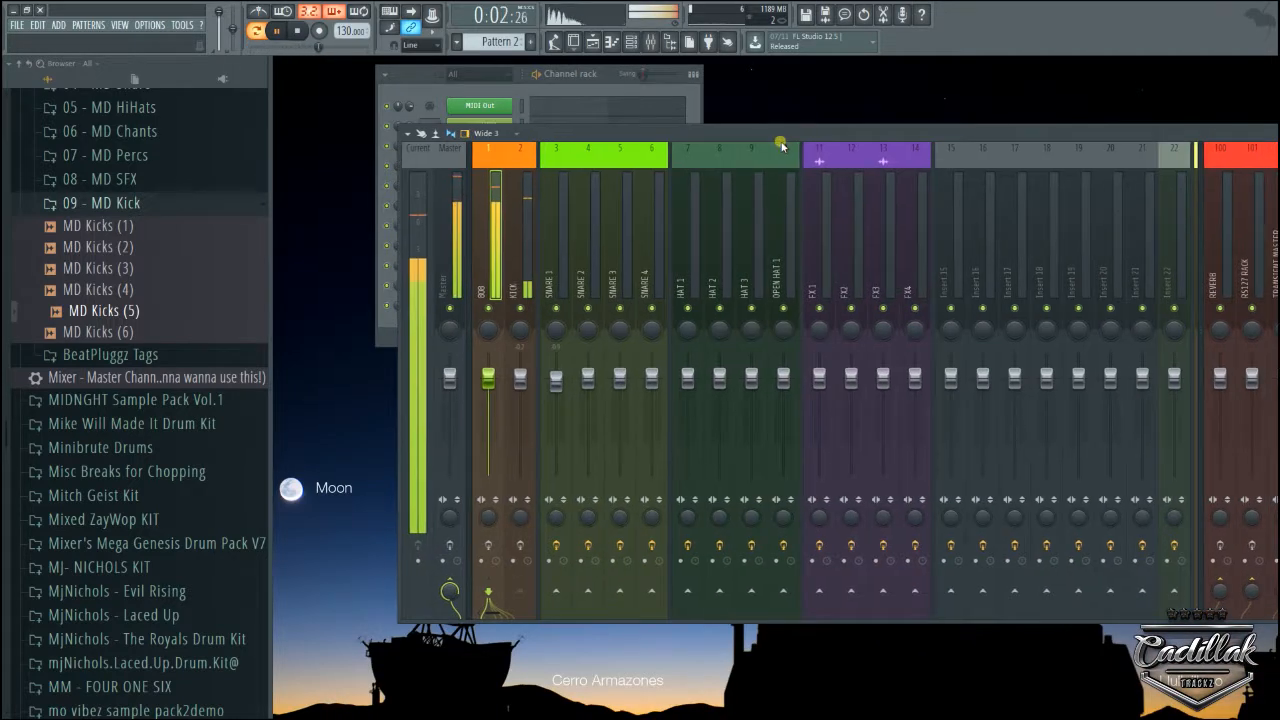
key("space")
- Select the KICK mixer track and enable a send from it to the HAT 1 track
left_click(523, 248)
left_click(489, 251)
left_click(516, 257)
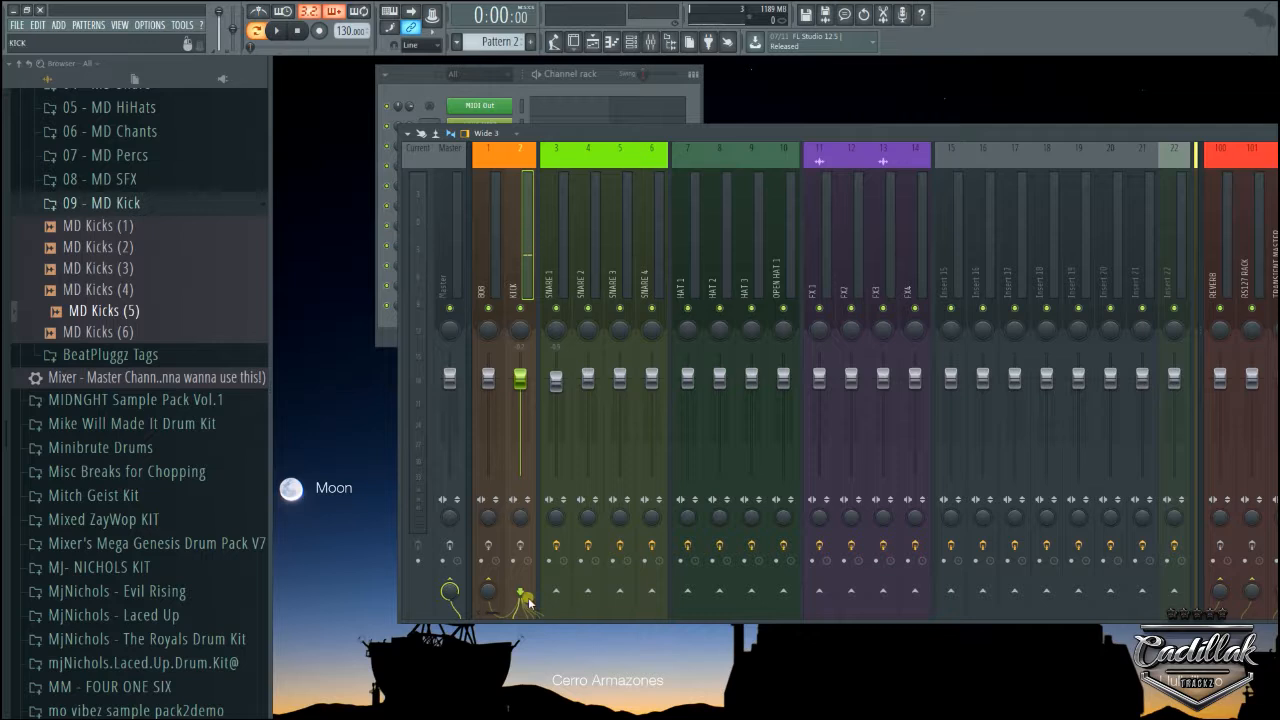
left_click(685, 592)
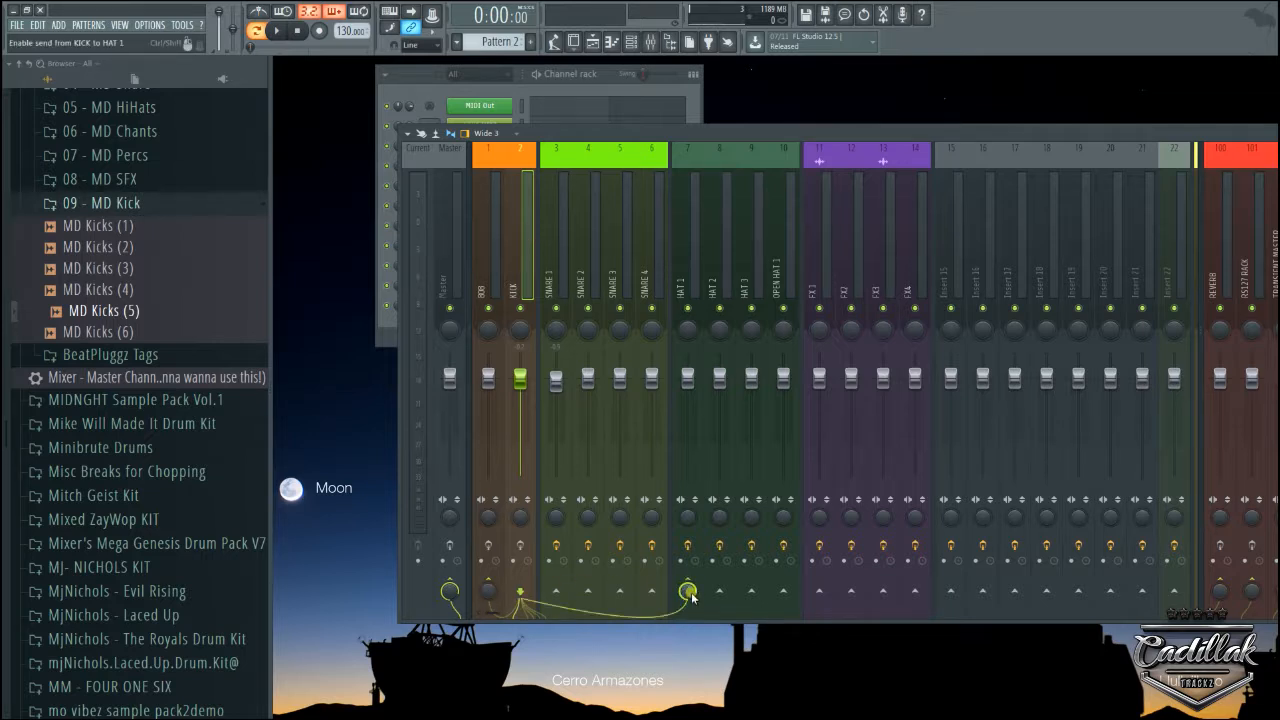
- Remove the send from the KICK track to HAT 1 and reselect the KICK mixer track
right_click(689, 592)
left_click(723, 517)
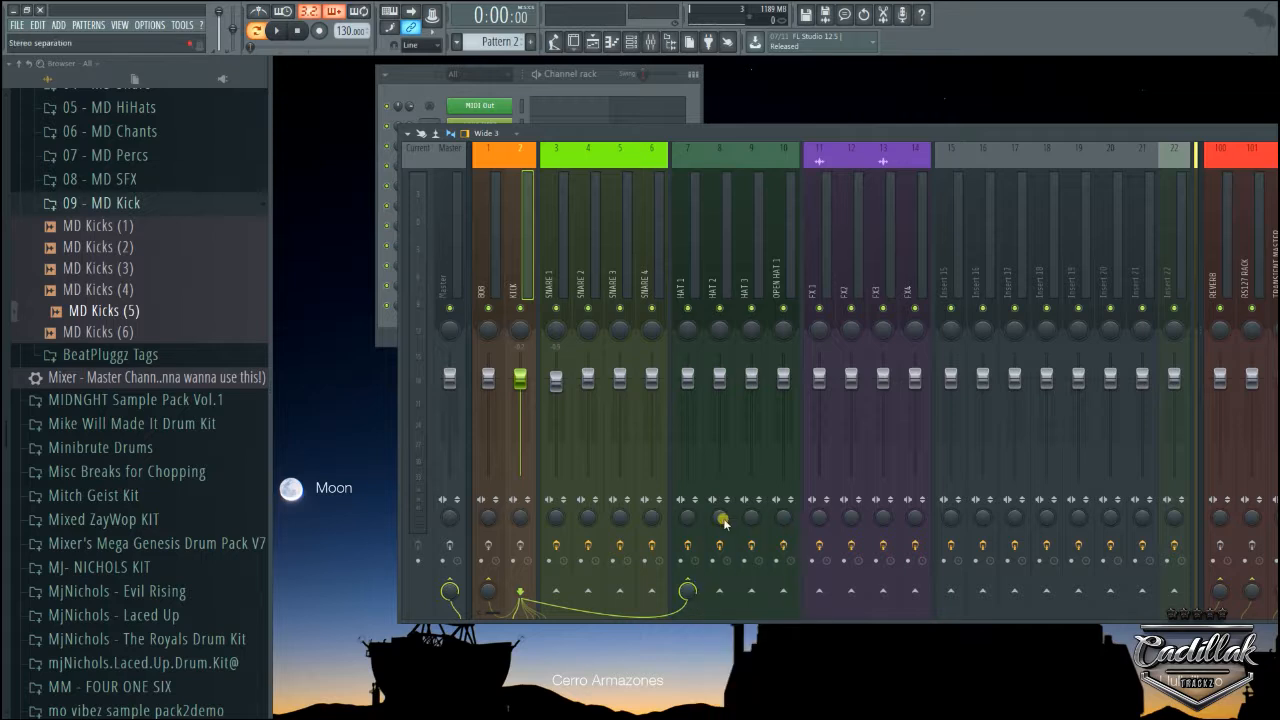
left_click(688, 588)
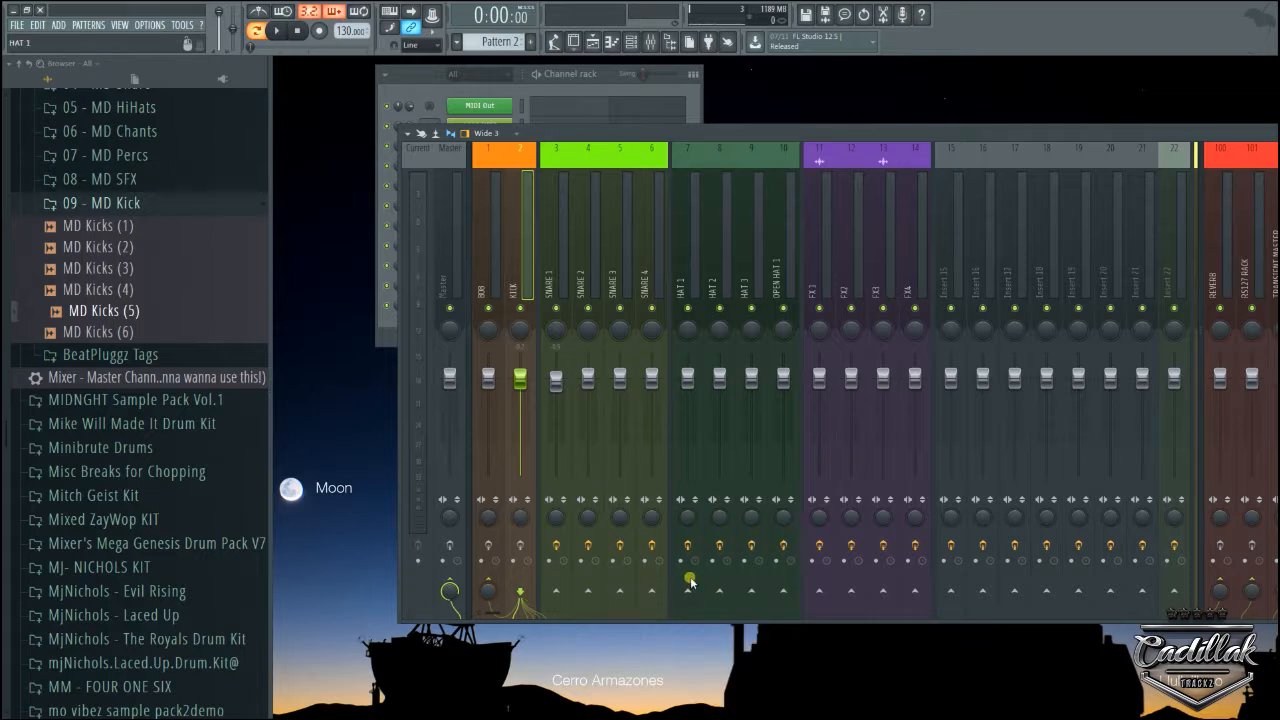
left_click(494, 262)
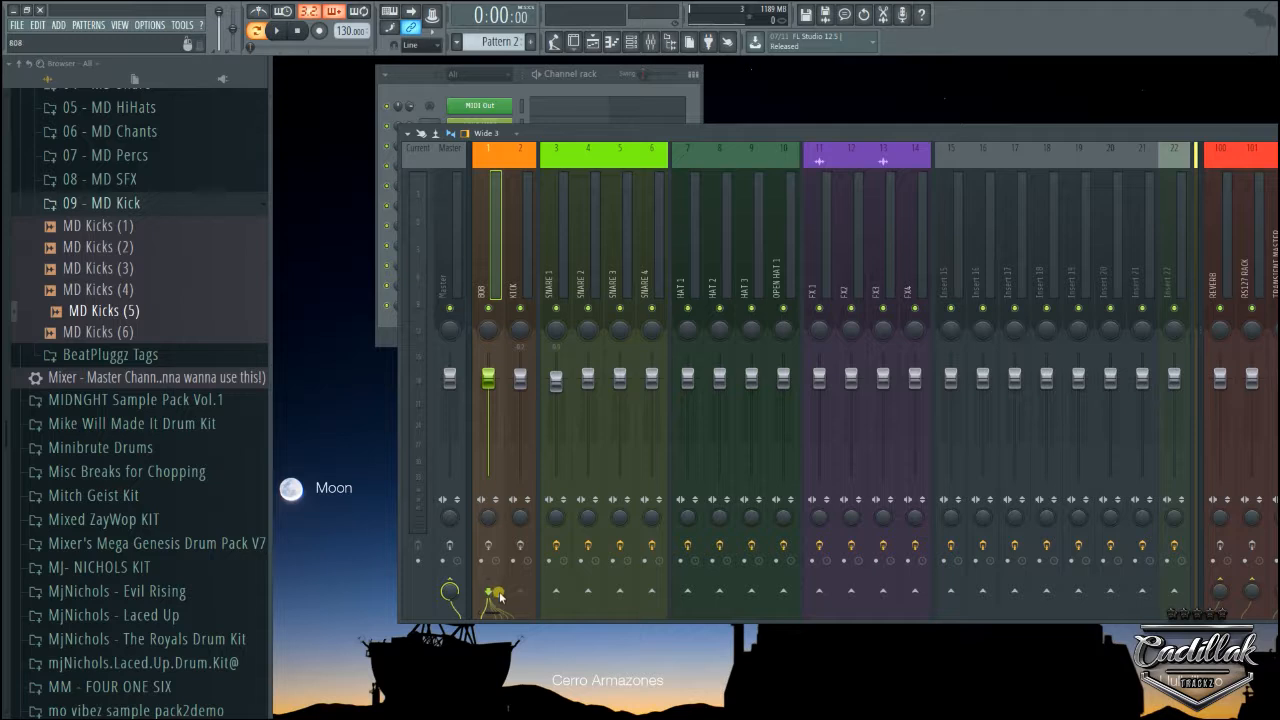
left_click(525, 254)
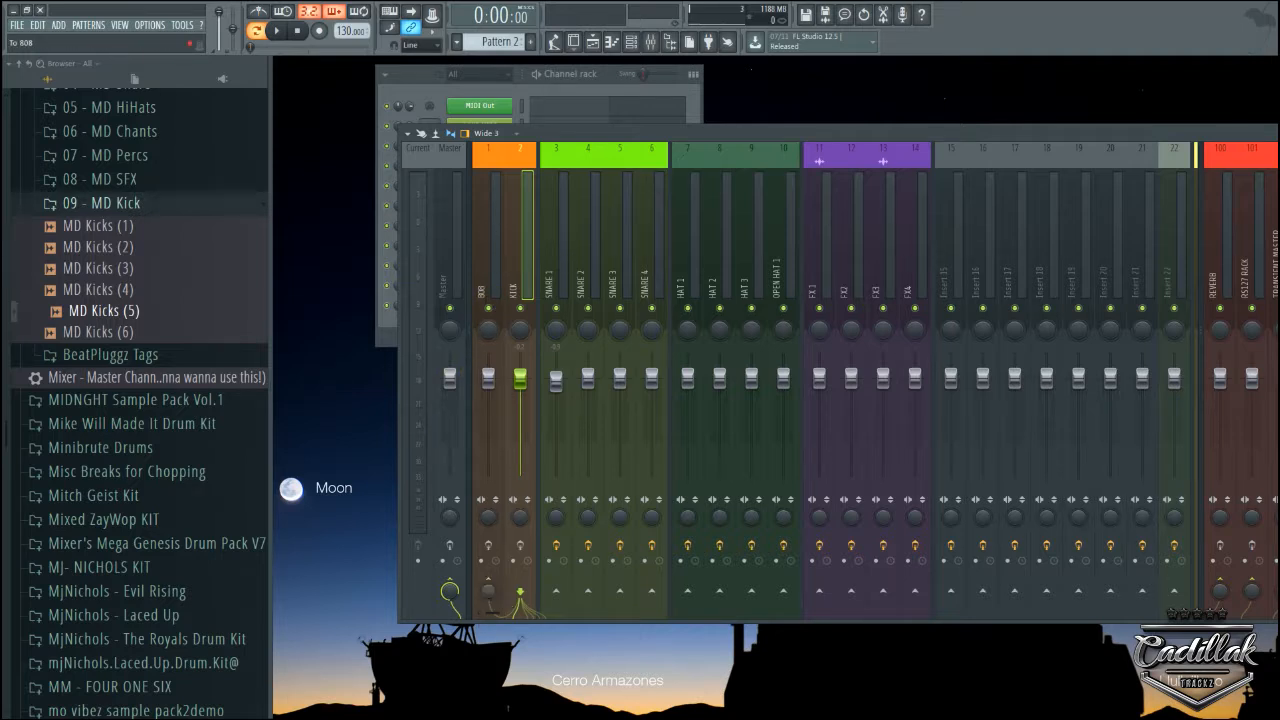
- Hide the browser and reposition the mixer to show all tracks and effect slots, playing the pattern to check the levels
key("space")
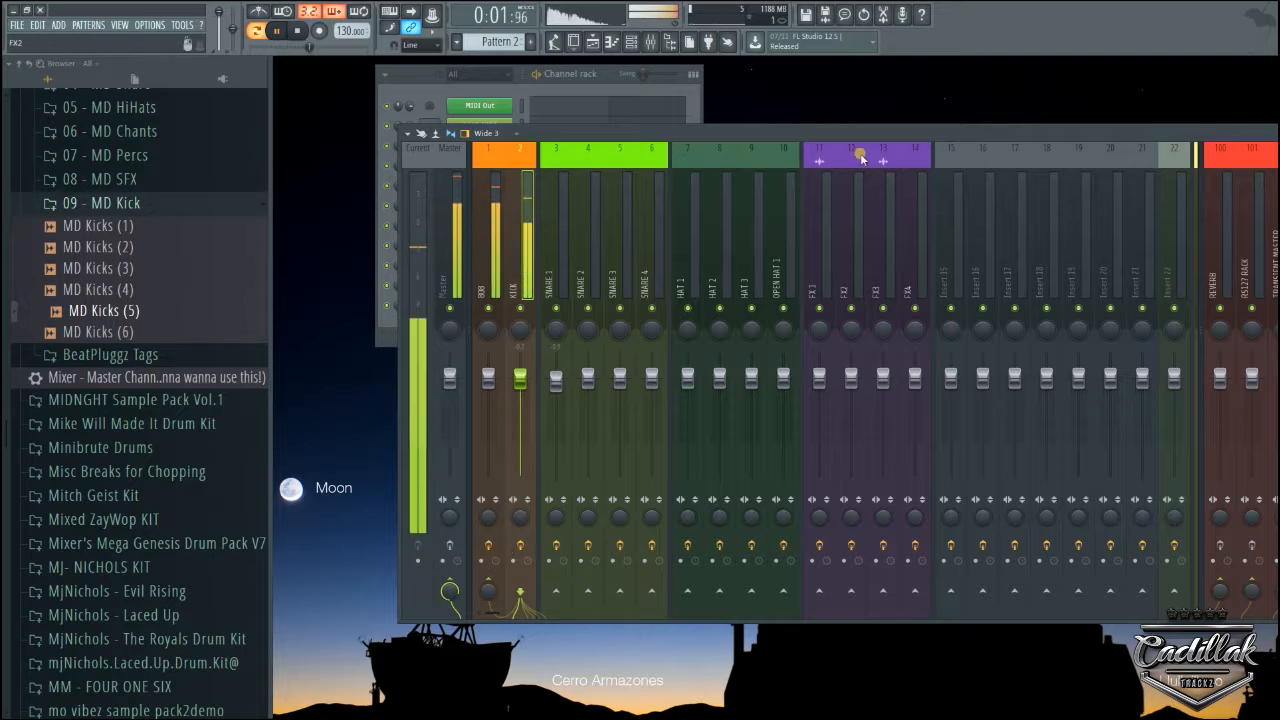
left_click_drag(878, 139, 738, 162)
key("space")
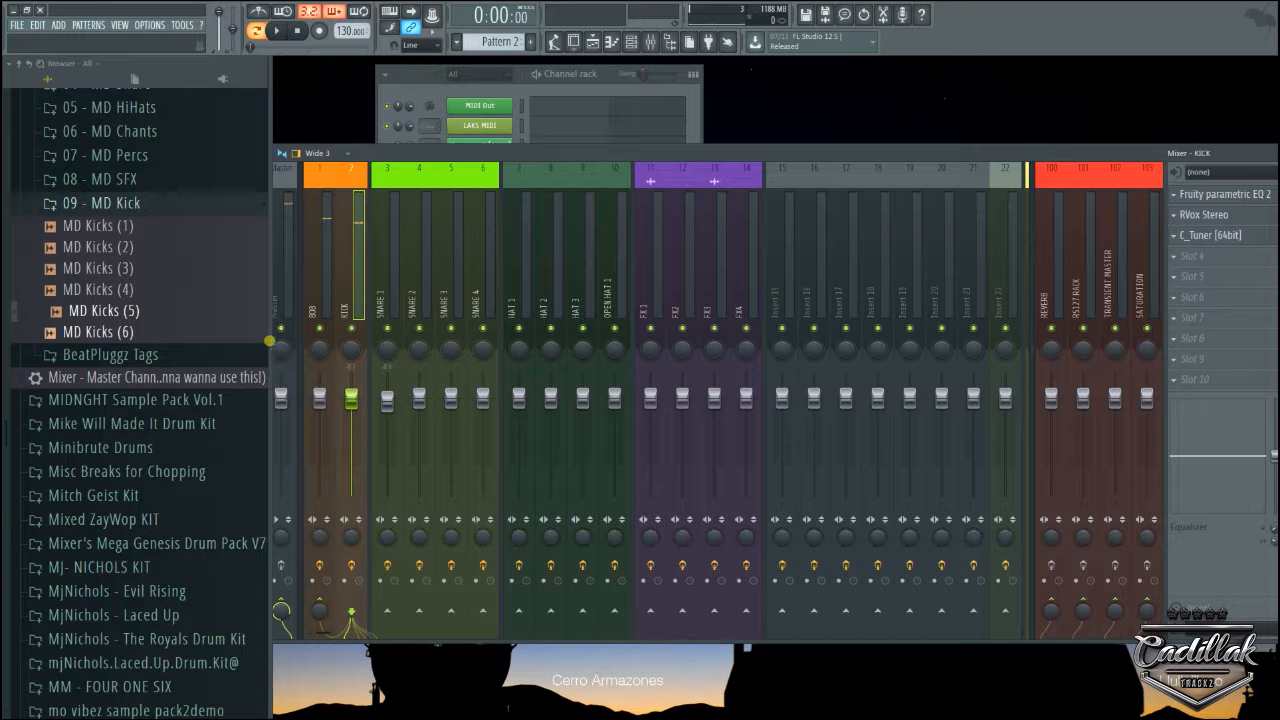
key("alt+F8")
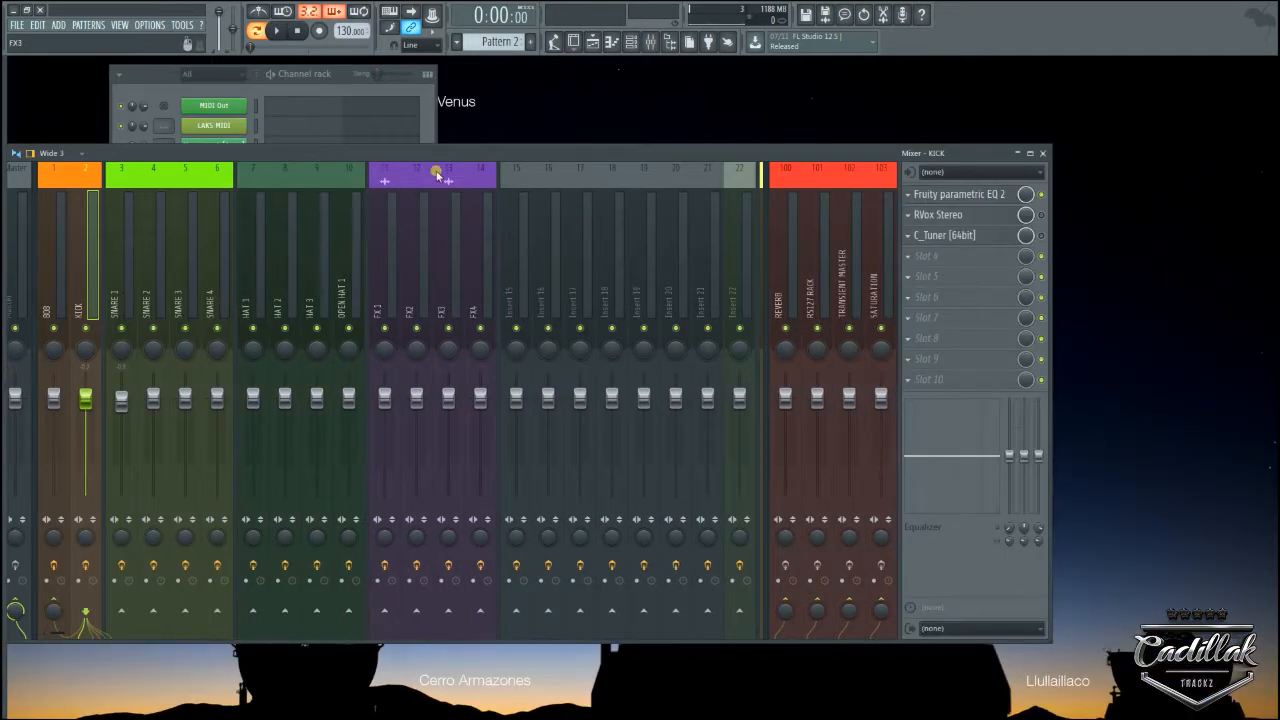
left_click_drag(482, 152, 614, 146)
key("space")
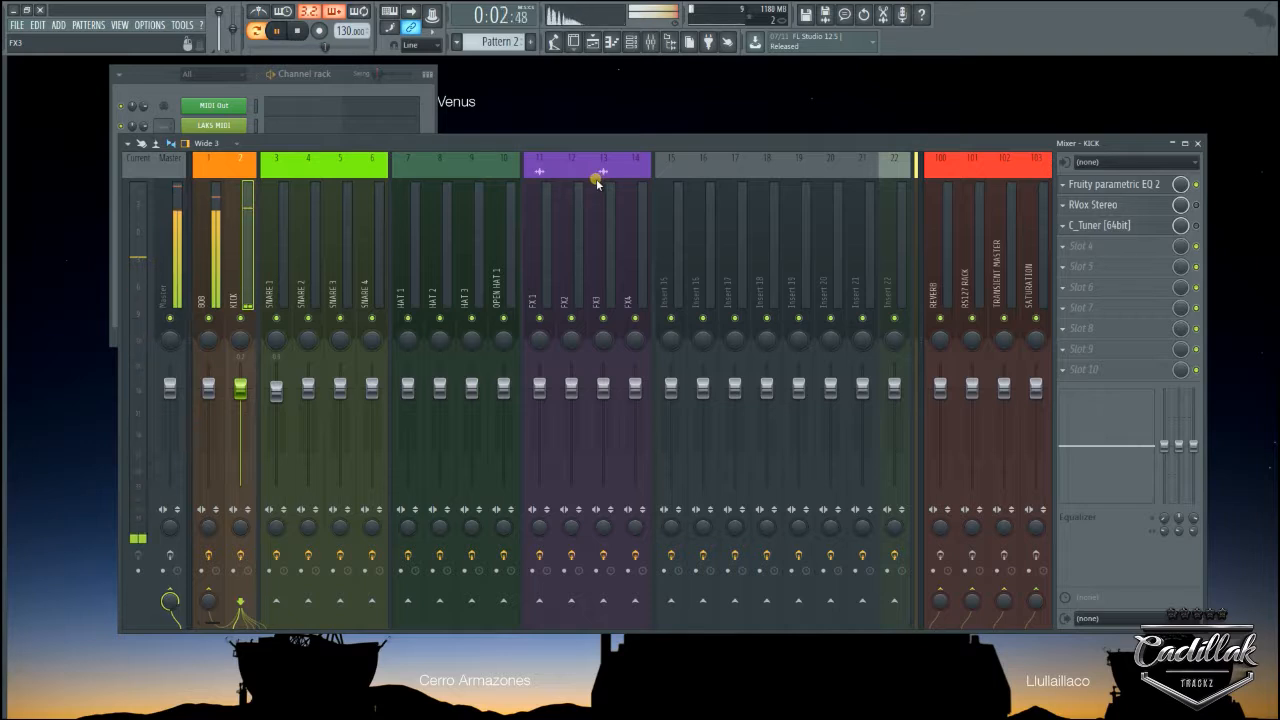
key("space")
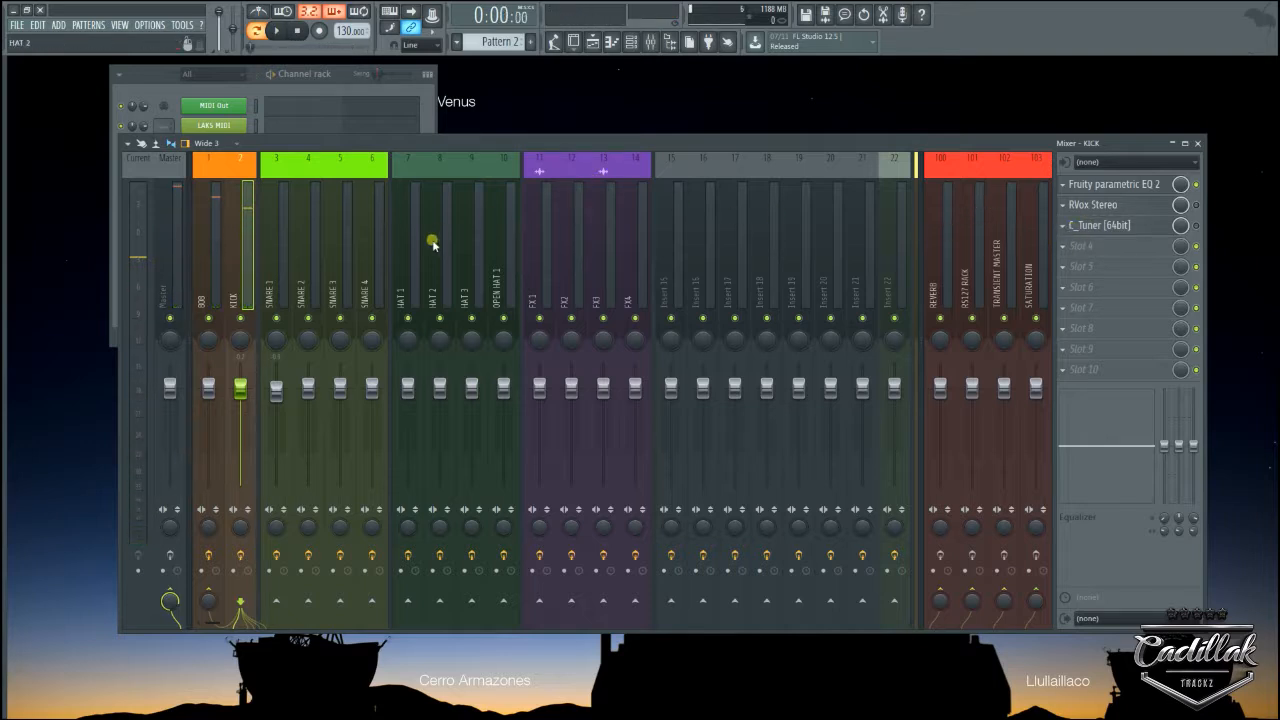
- Open the Fruity Limiter in slot 4 of the 808 track and look through the plugins available for that slot
left_click(220, 274)
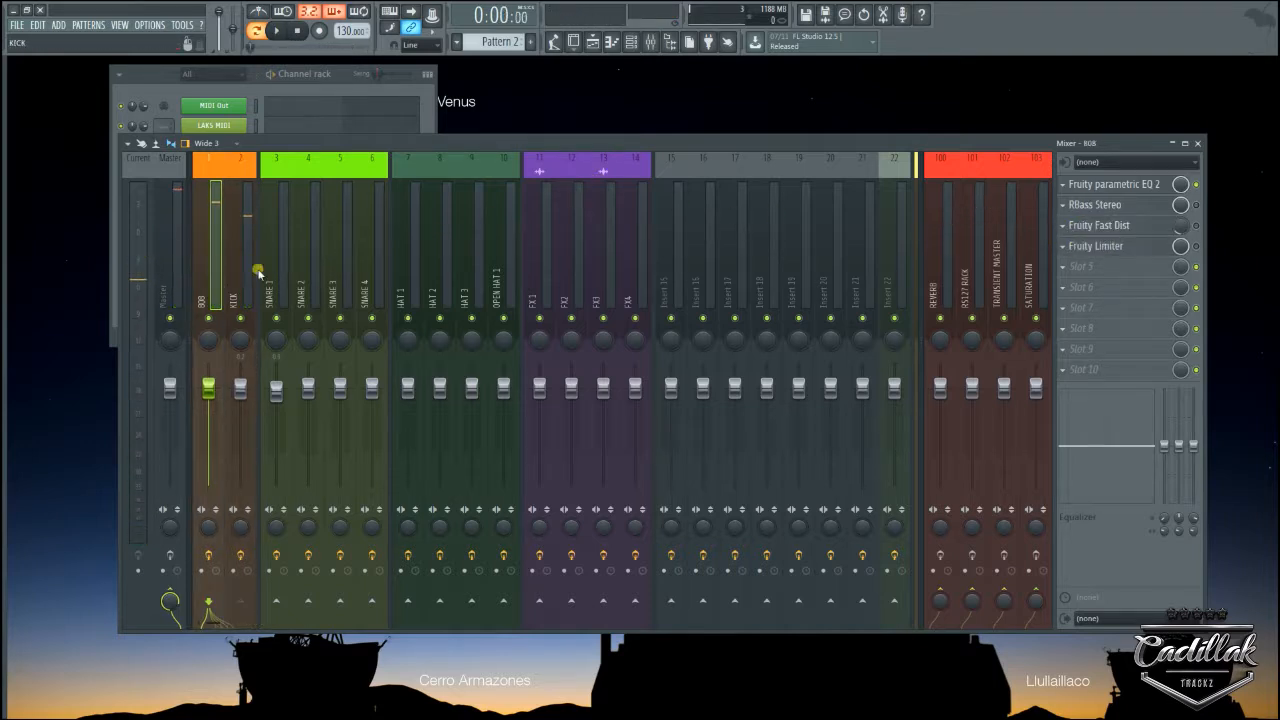
left_click(1111, 253)
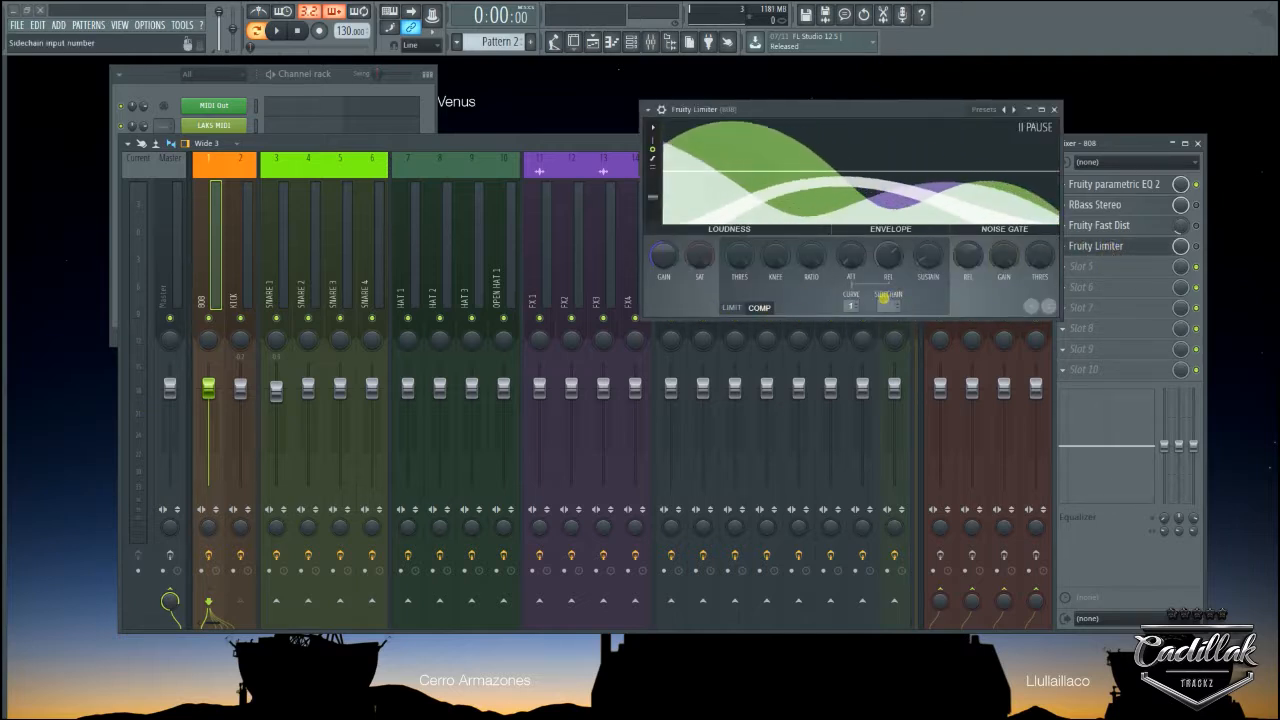
left_click_drag(841, 117, 661, 248)
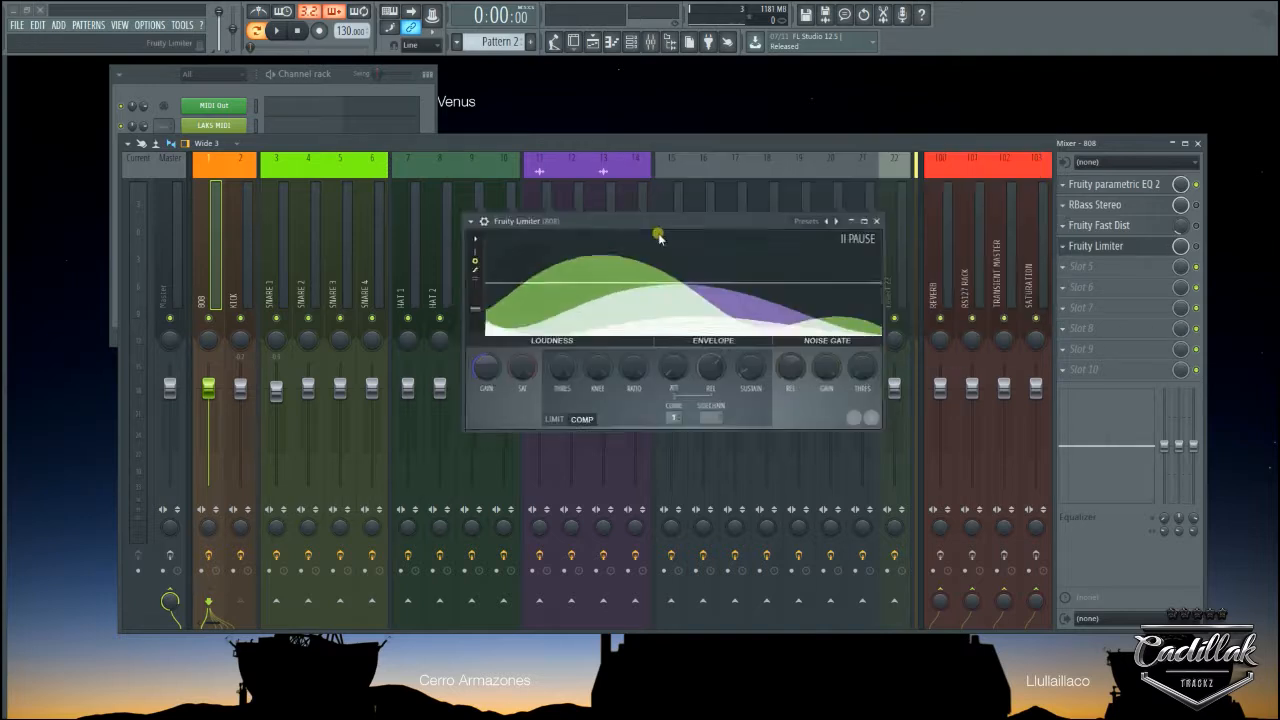
left_click(1066, 247)
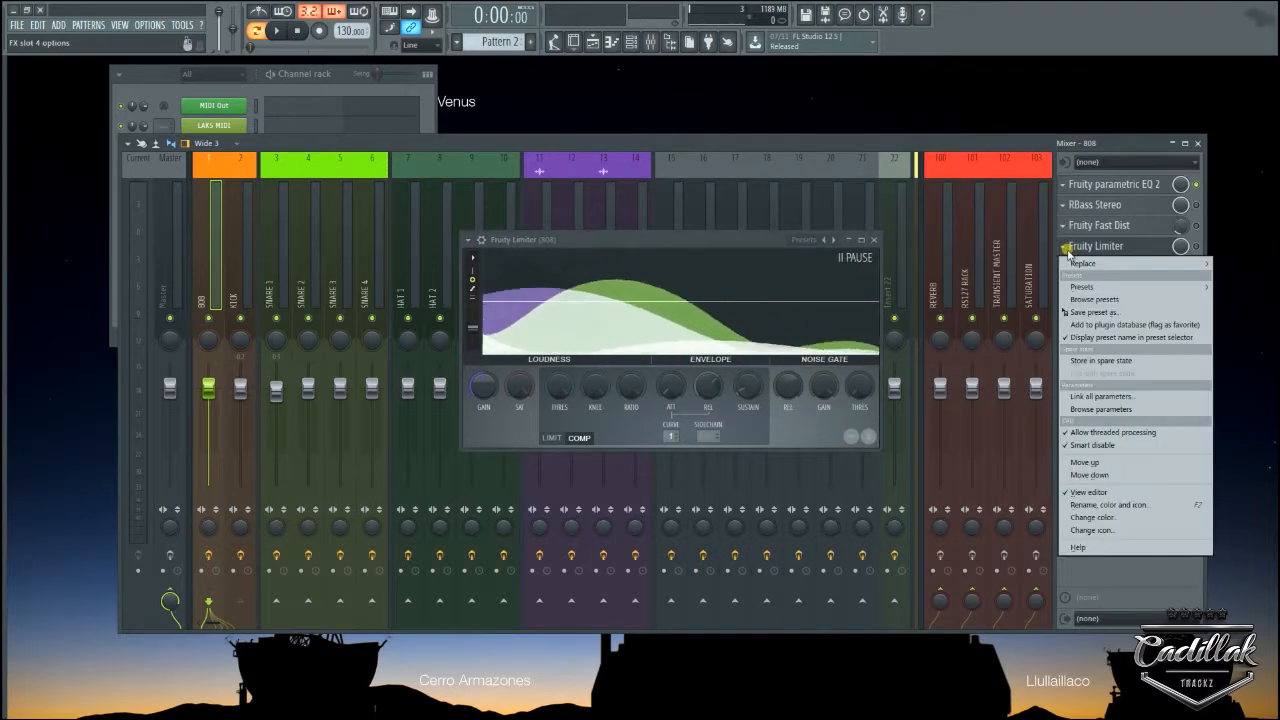
mouse_move(1074, 264)
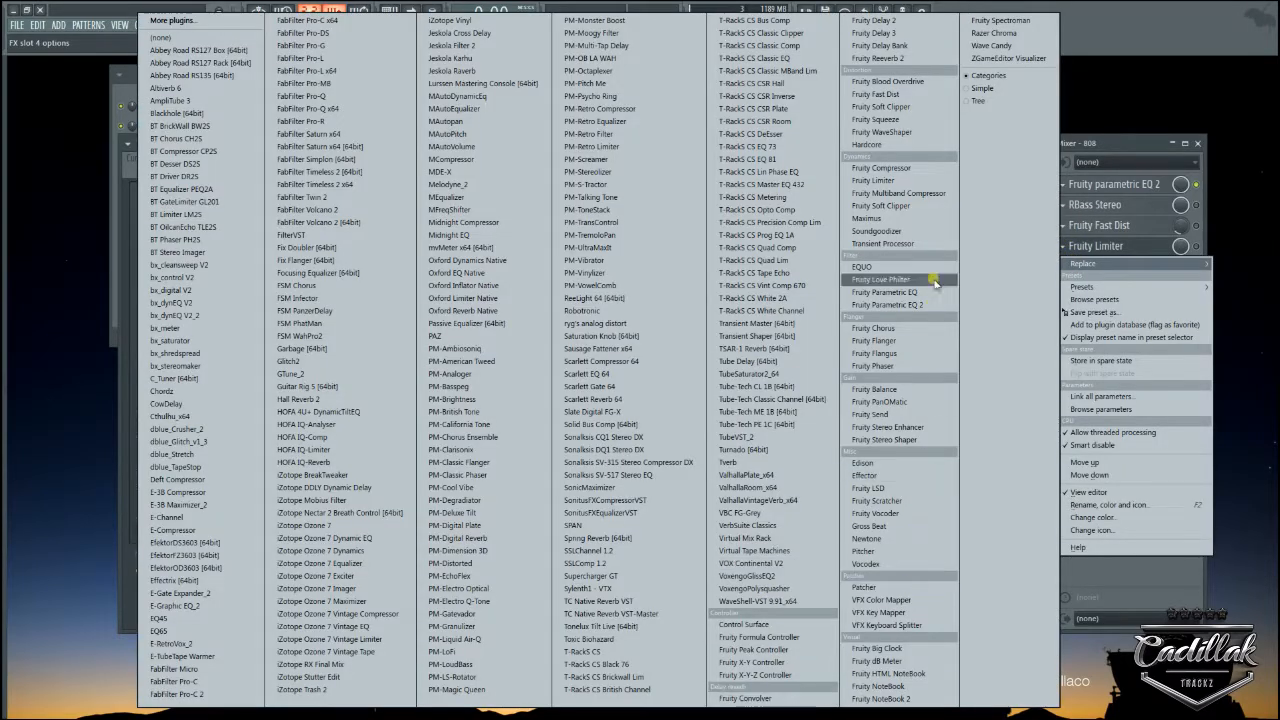
left_click(1165, 87)
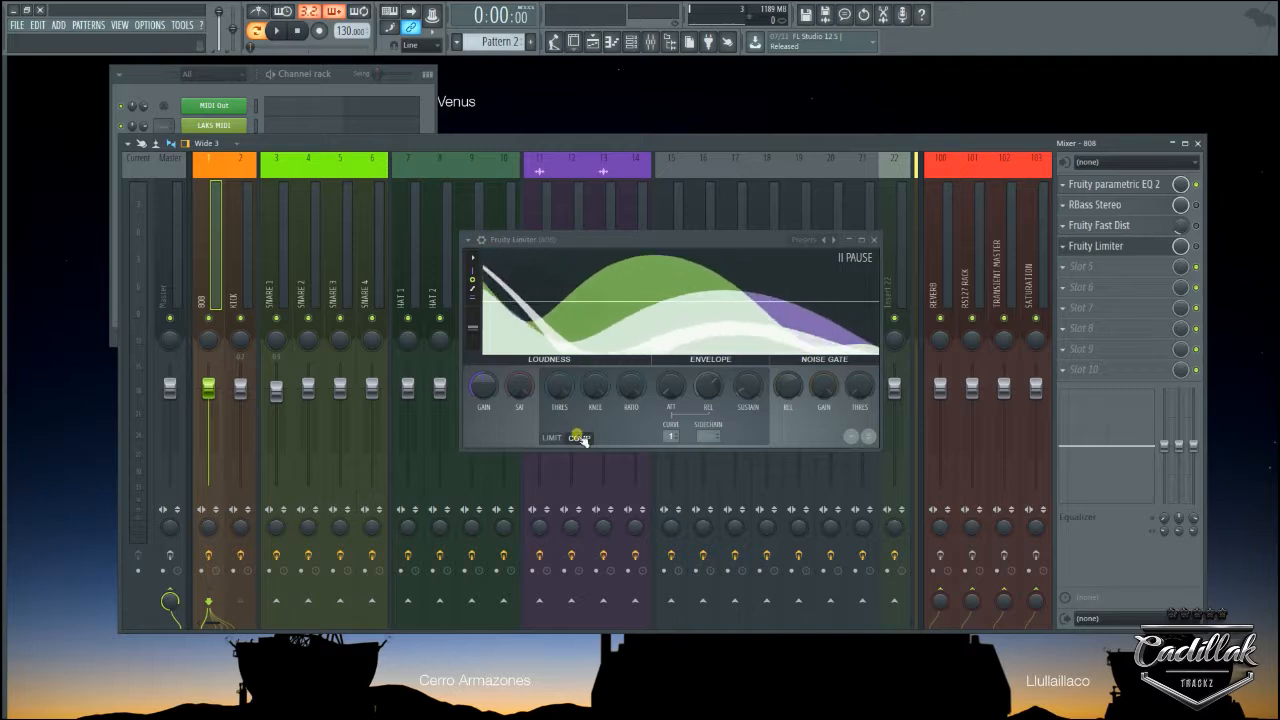
- Enable the Fruity Limiter on the 808 track during playback and set its sidechain input to KICK
key("space")
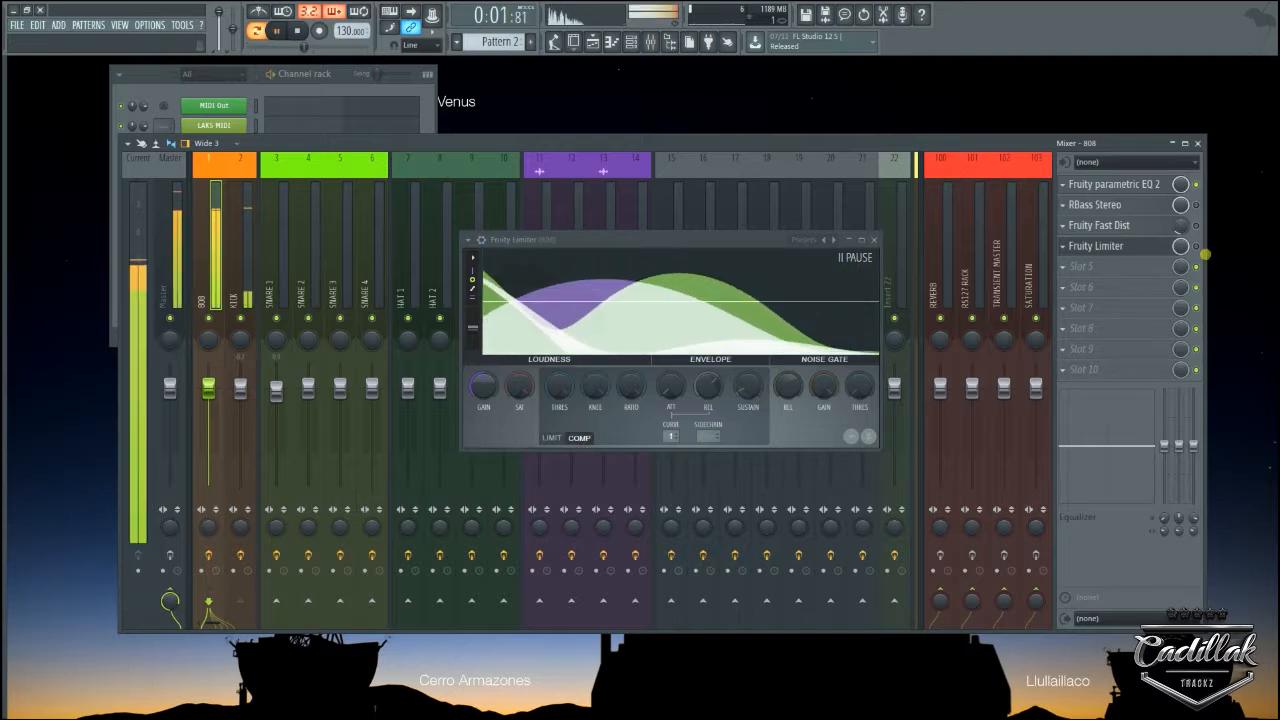
left_click(1197, 247)
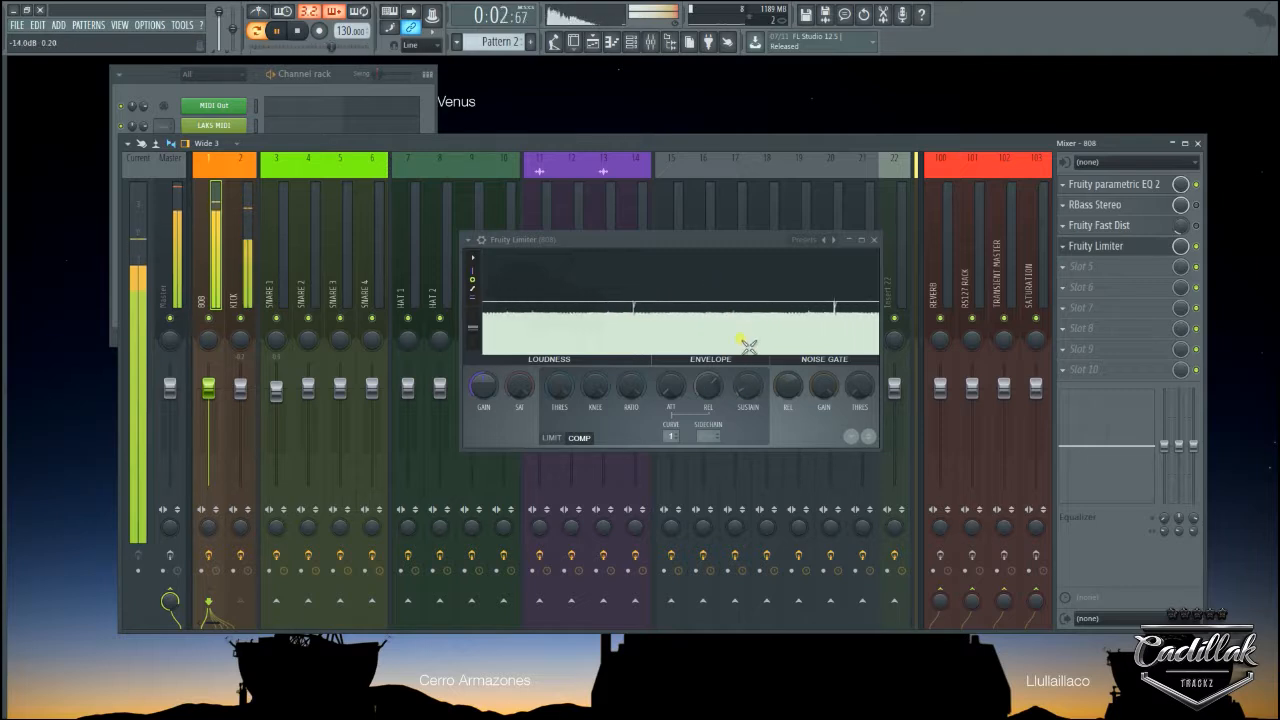
key("space")
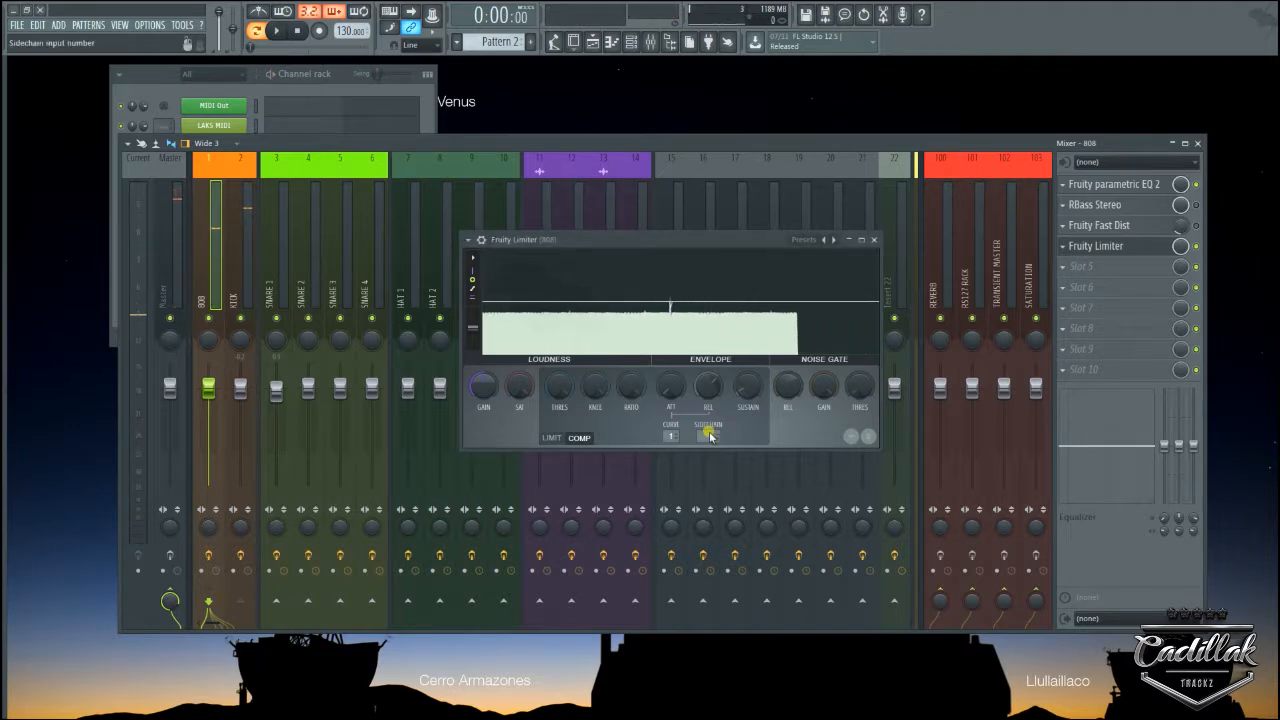
left_click(709, 436)
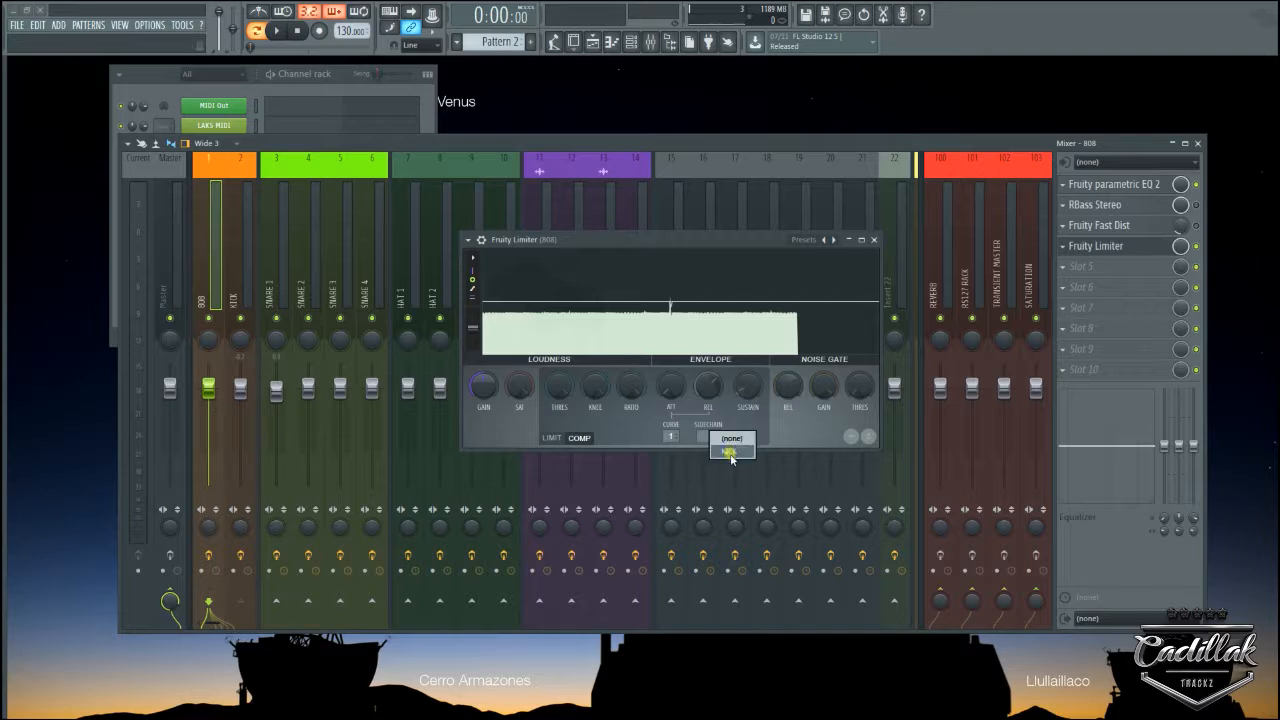
left_click(731, 452)
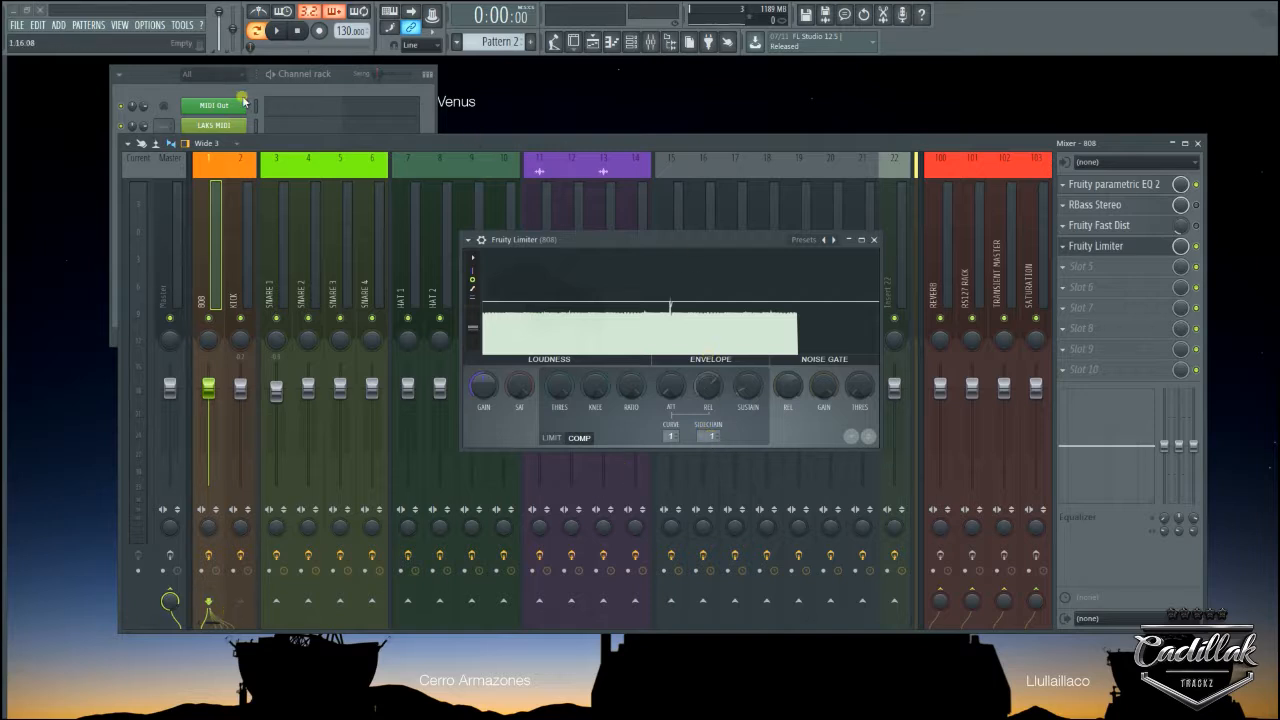
- Uncover the channel rack and open the MD Kicks (5) channel's sample for editing in Edison
left_click_drag(548, 145, 557, 327)
left_click(214, 306)
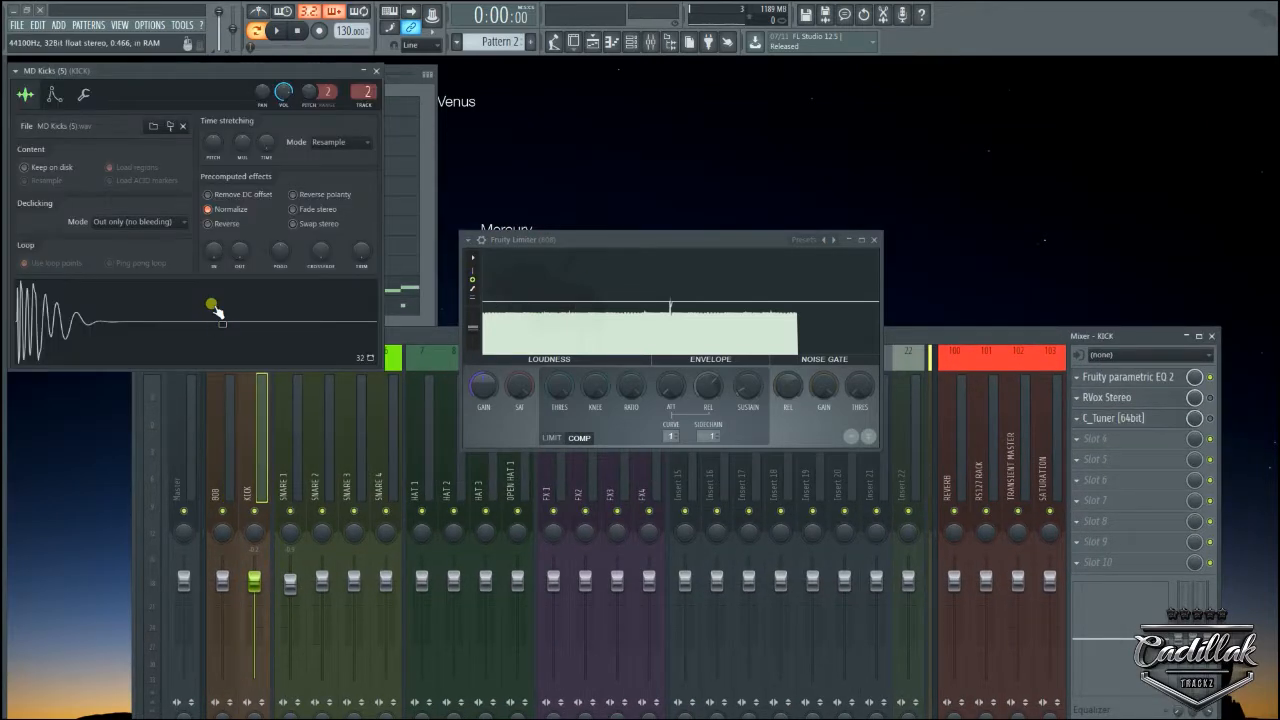
right_click(209, 314)
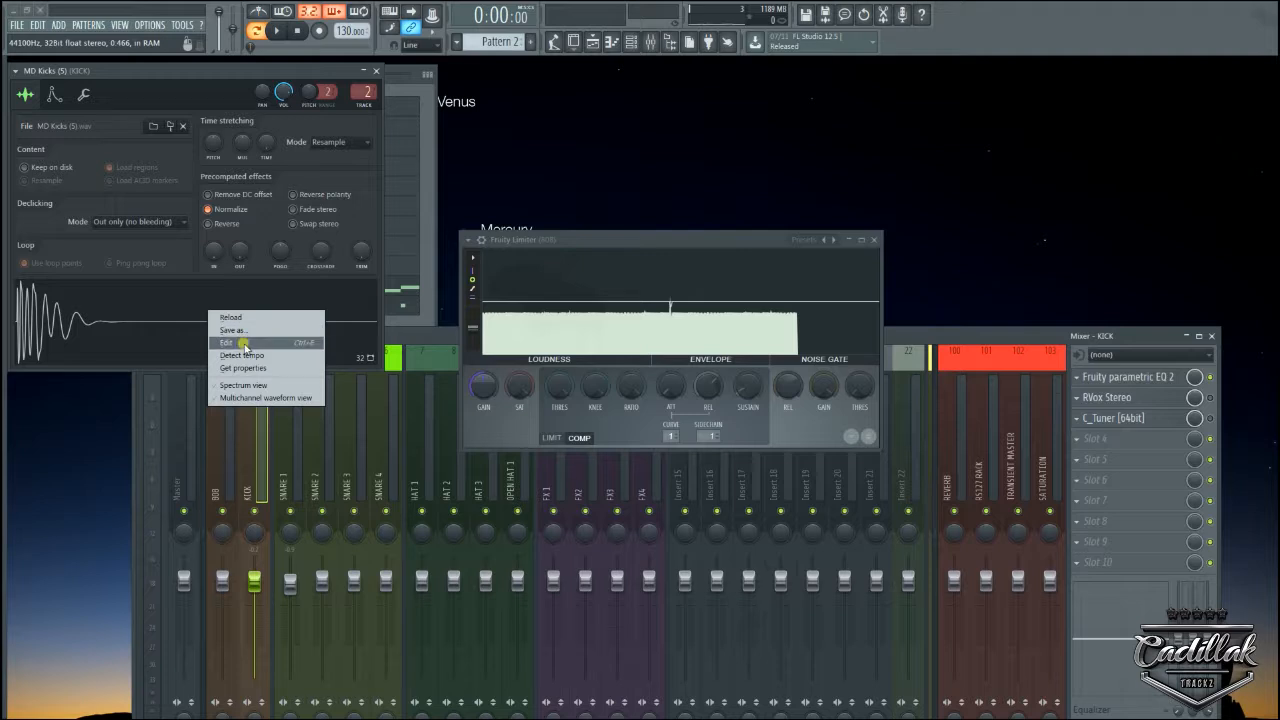
right_click(136, 338)
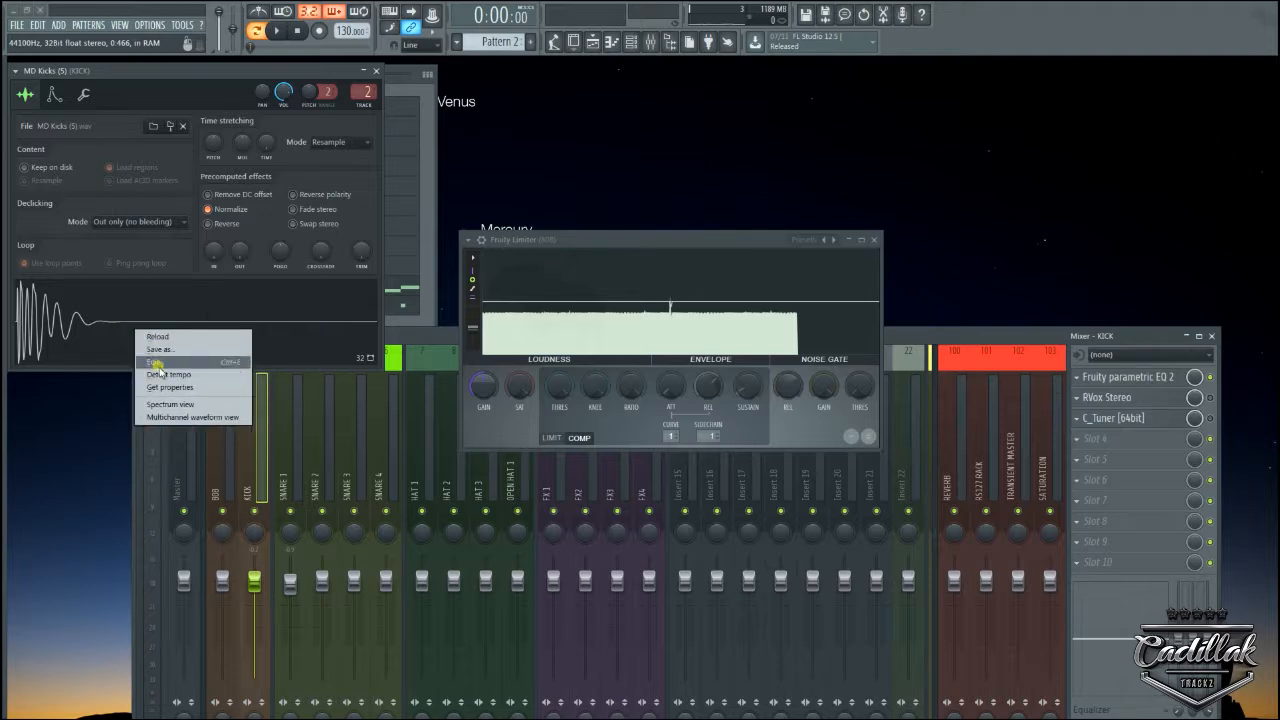
left_click(160, 371)
- Set Edison to snap to zero-crossing and delete the kick sample's silent tail from 0.162 to 0.466
left_click_drag(829, 261, 362, 280)
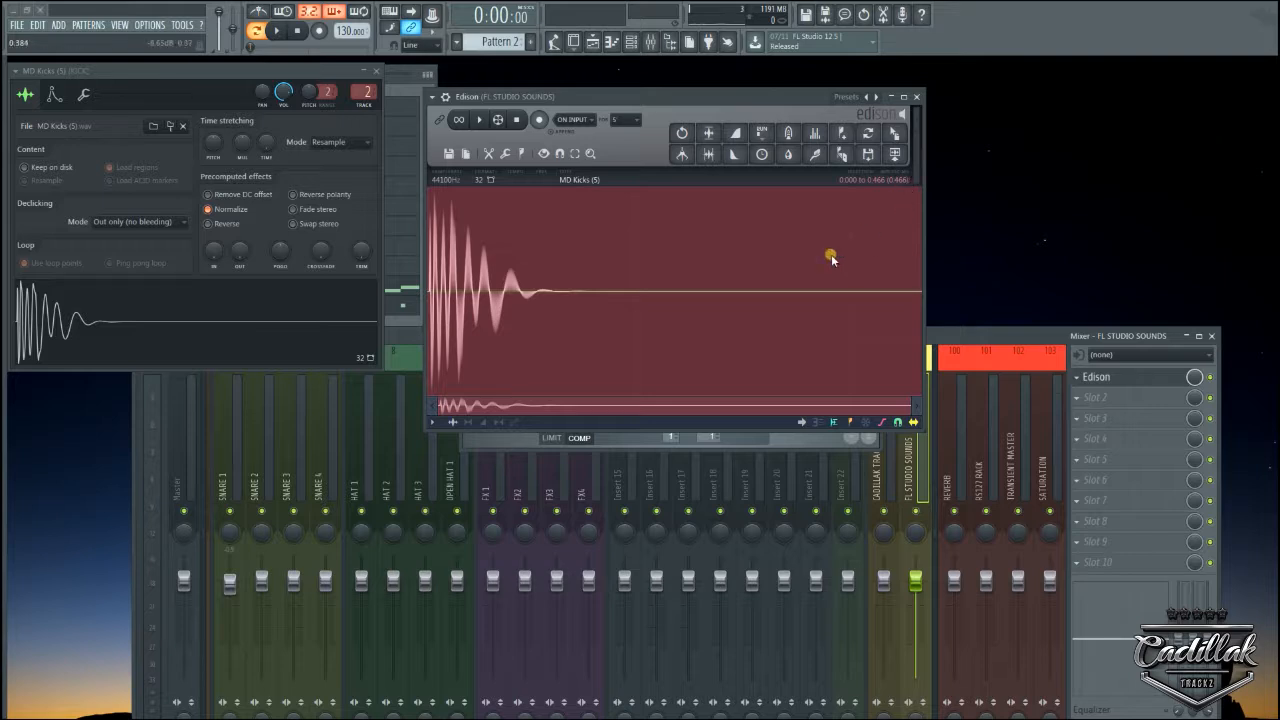
left_click_drag(744, 268, 579, 307)
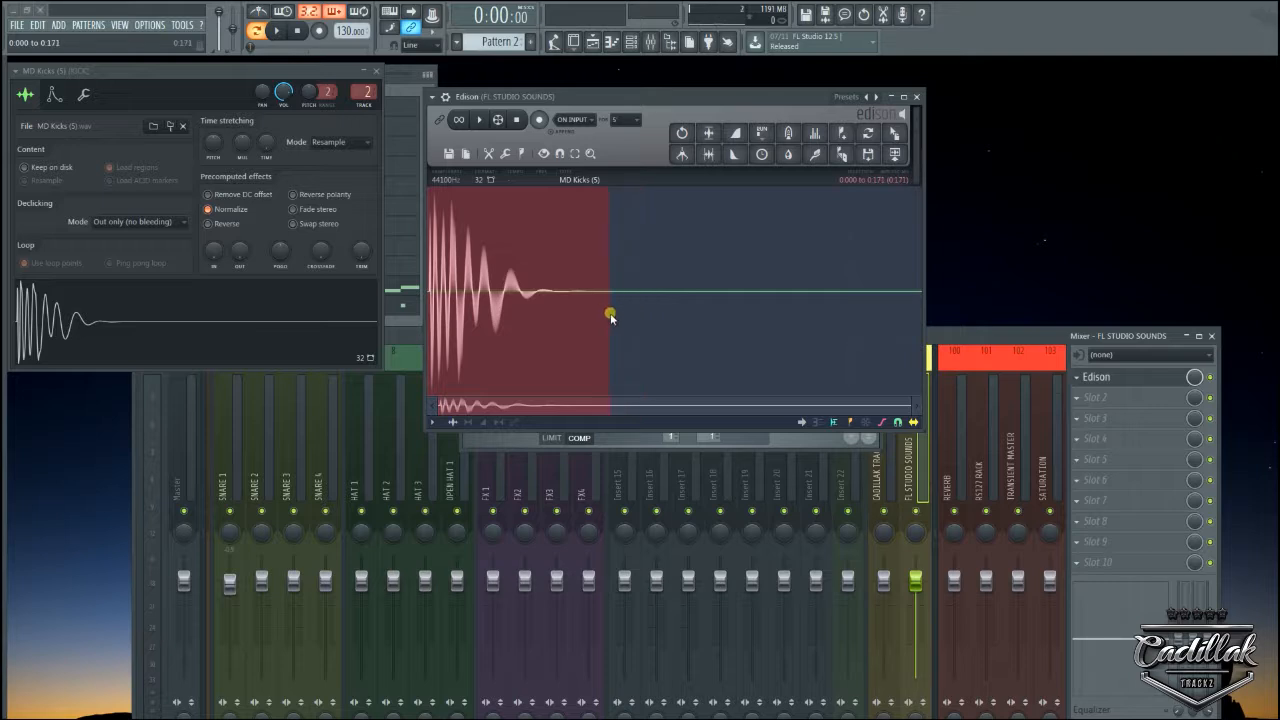
left_click_drag(593, 316, 612, 316)
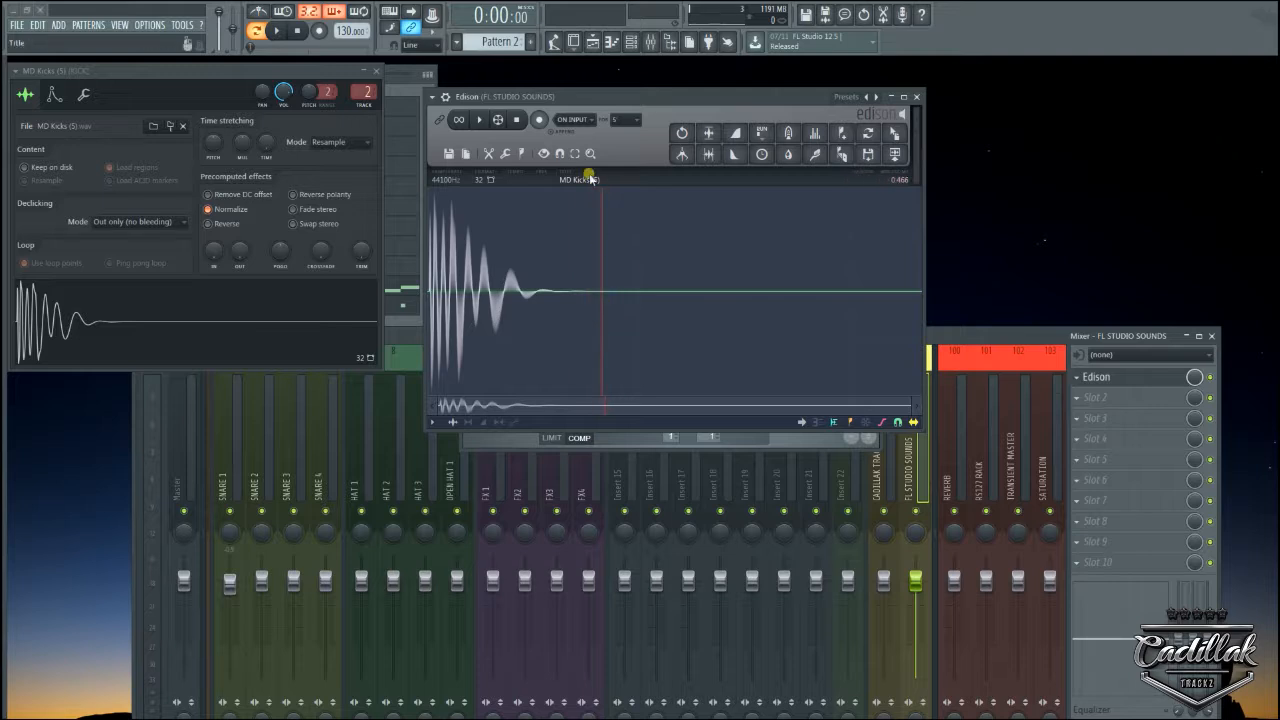
left_click(557, 151)
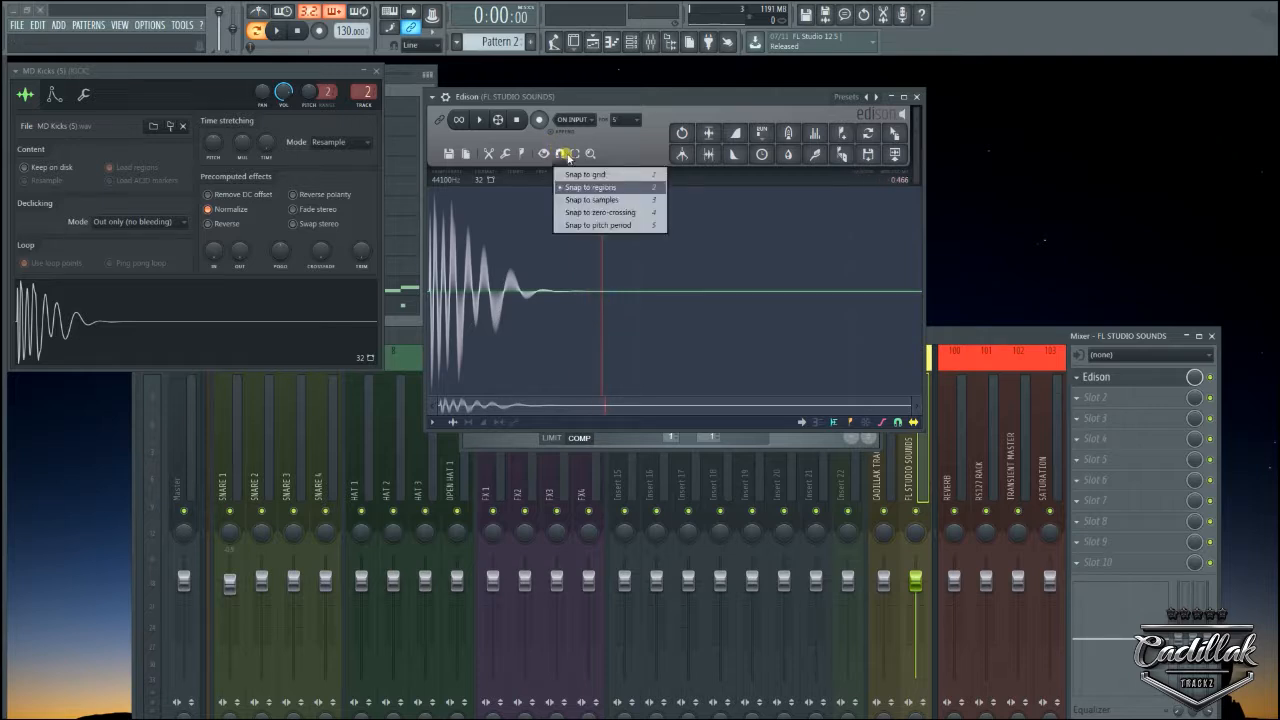
left_click(576, 211)
left_click_drag(600, 288, 910, 308)
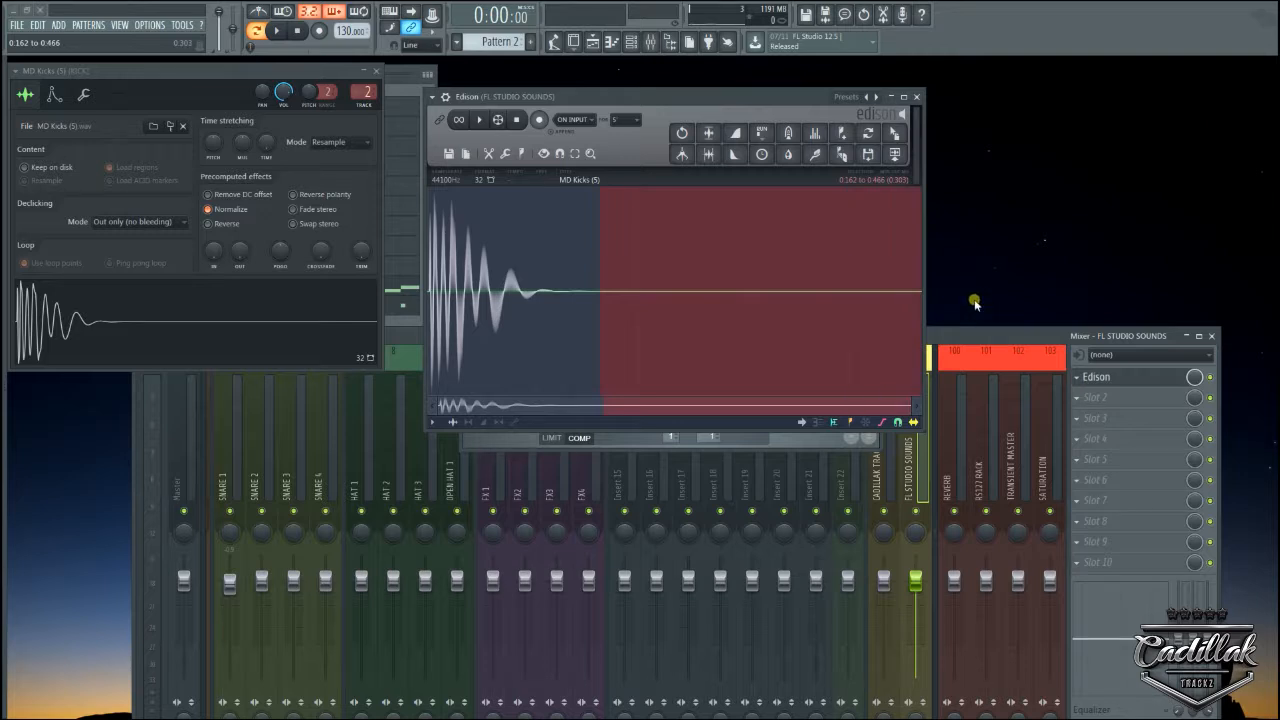
key("Delete")
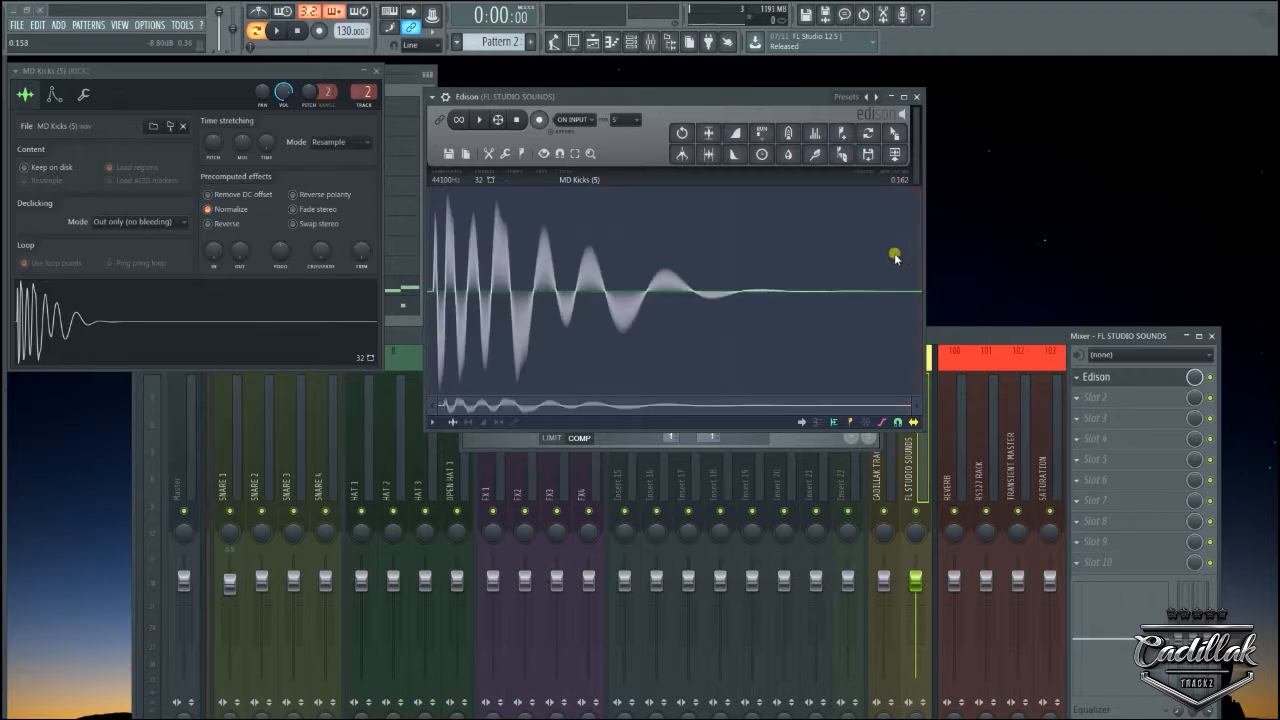
- Copy the entire trimmed kick from Edison back into the MD Kicks (5) channel and close both windows
key("ctrl+a")
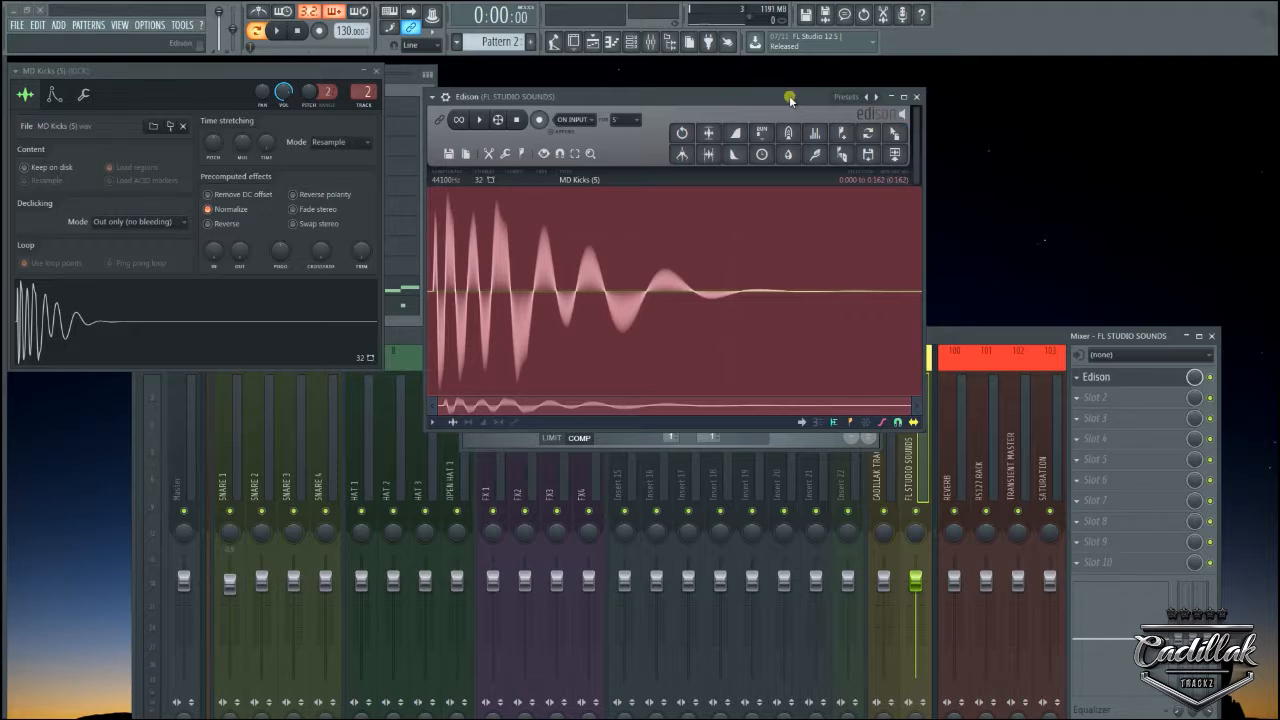
left_click_drag(790, 100, 943, 130)
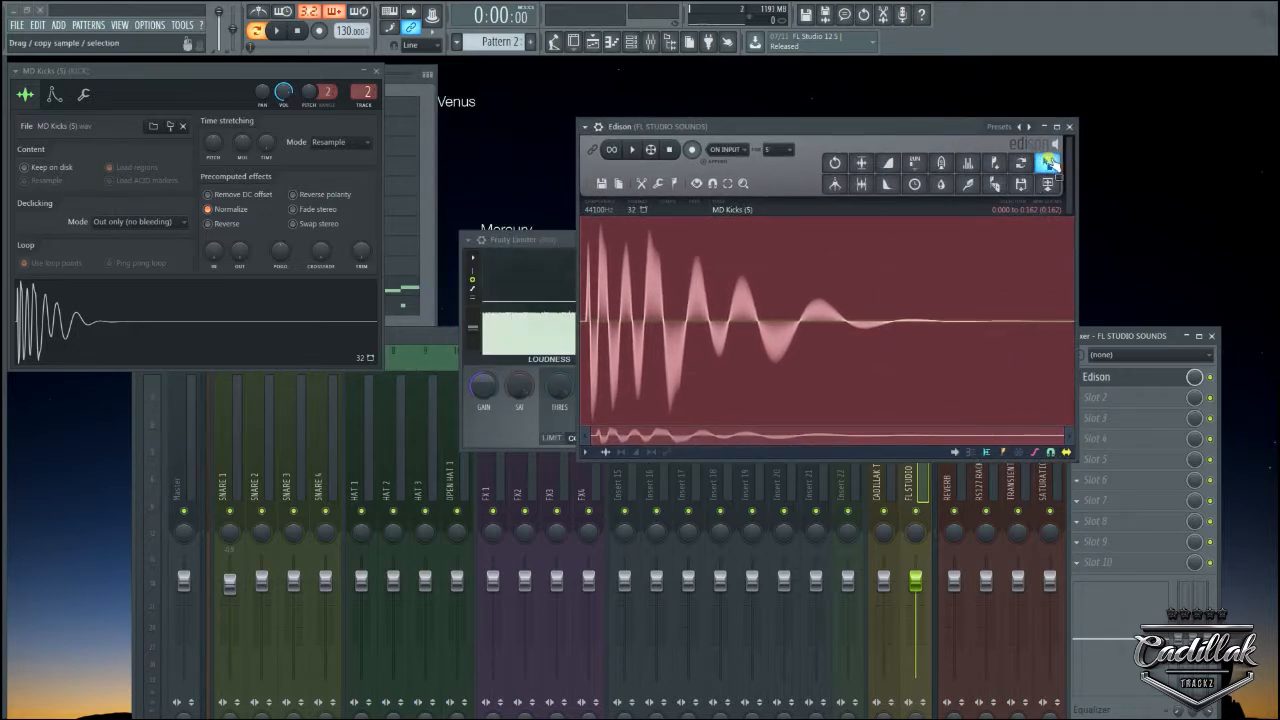
left_click_drag(1048, 162, 1024, 182)
left_click_drag(281, 292, 193, 302)
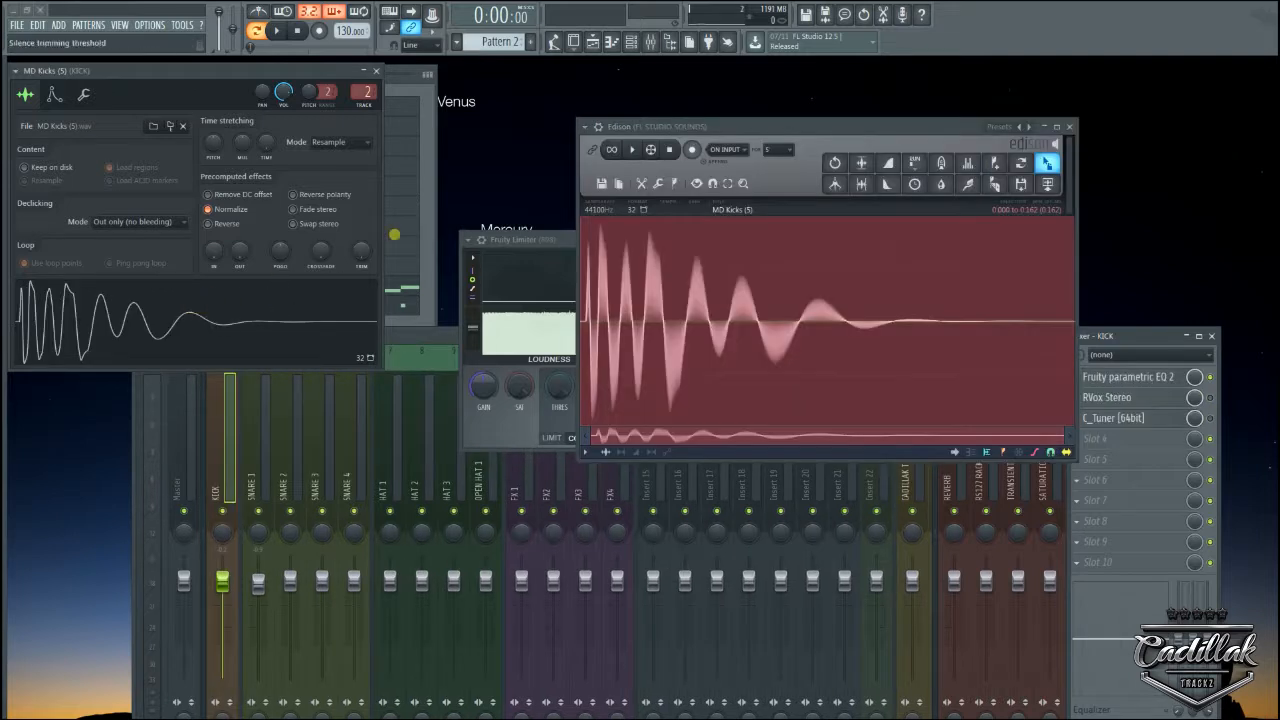
left_click(1069, 127)
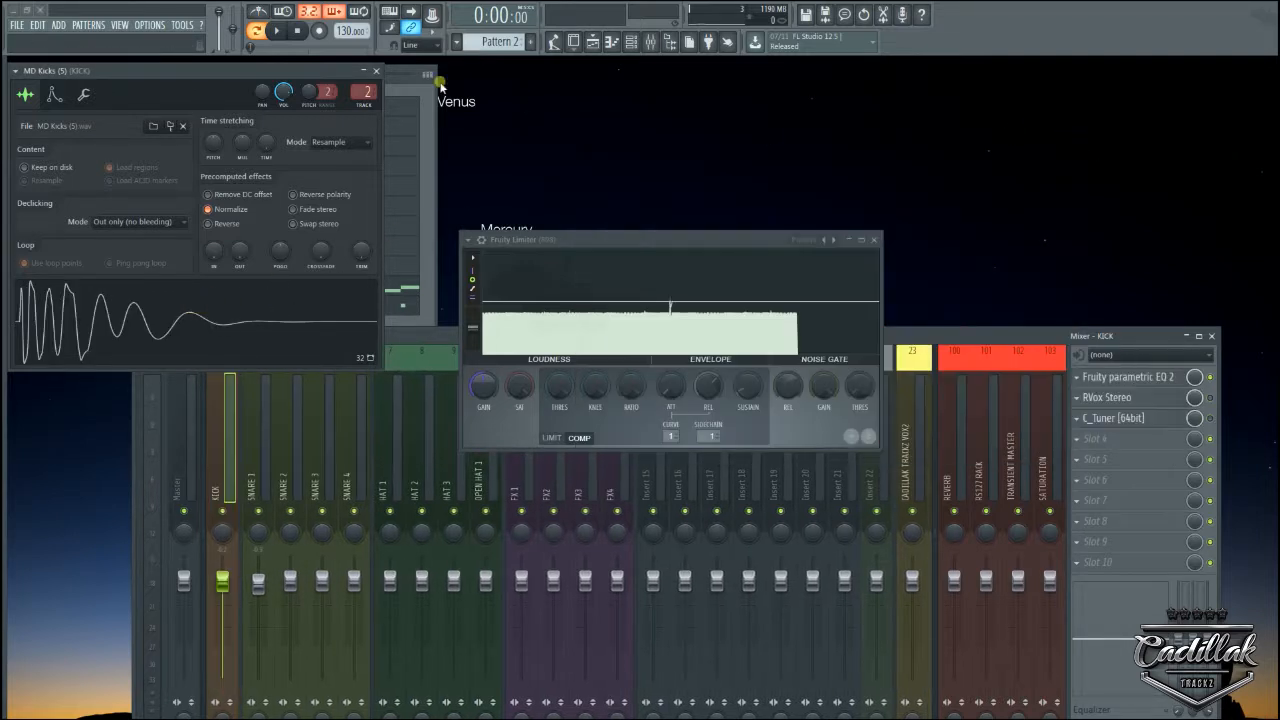
left_click(370, 73)
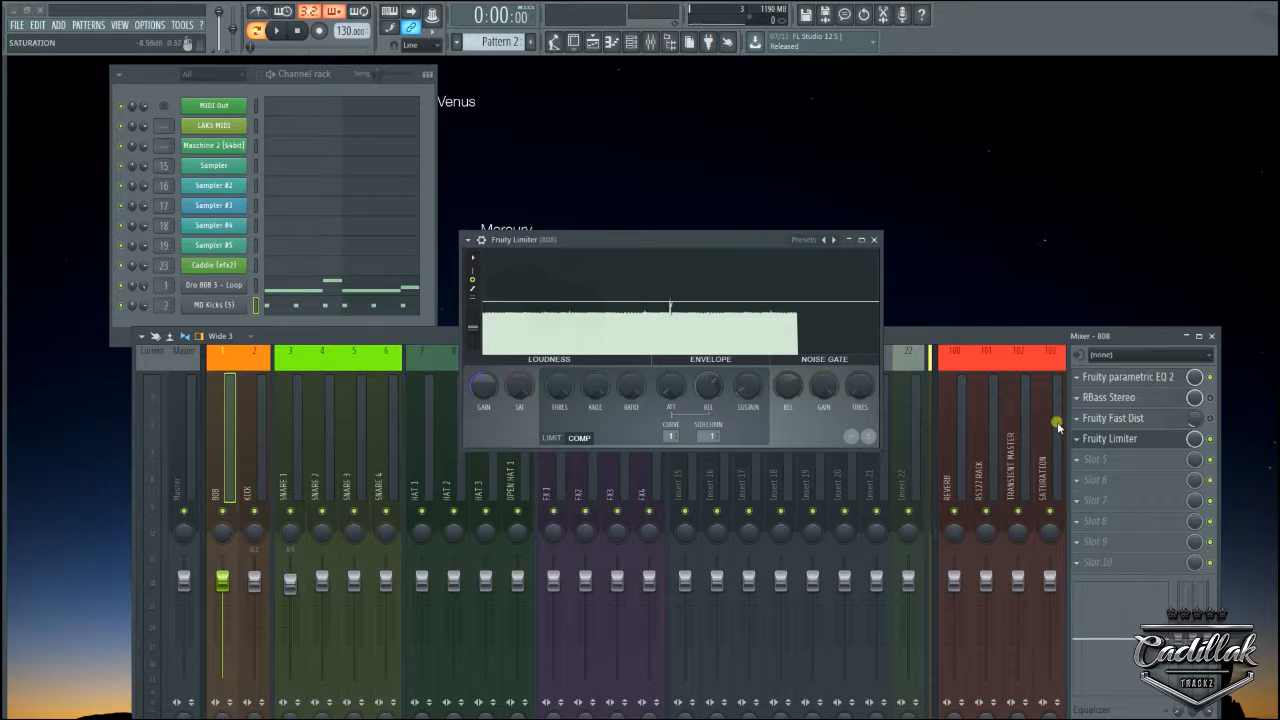
- Reopen the Fruity Limiter on the 808 mixer track
left_click(1108, 438)
left_click(1108, 438)
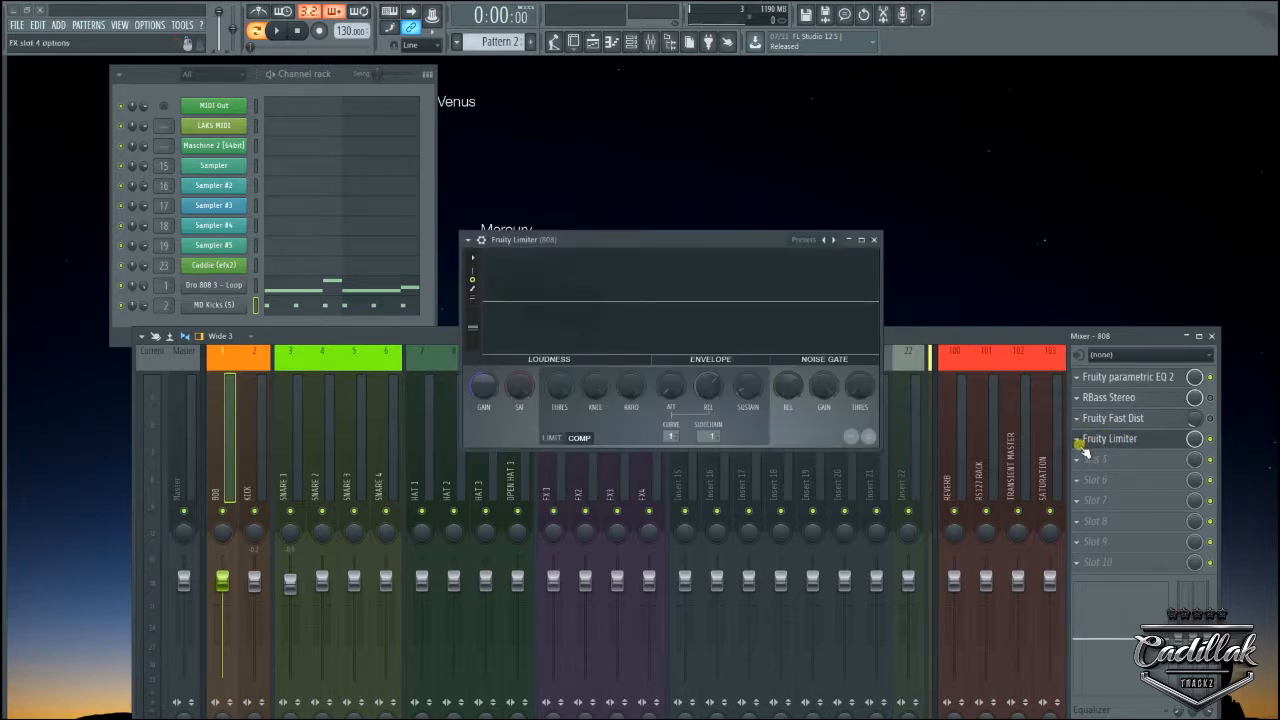
- Play the pattern through the Fruity Limiter on the 808 track and check its compressor release
key("space")
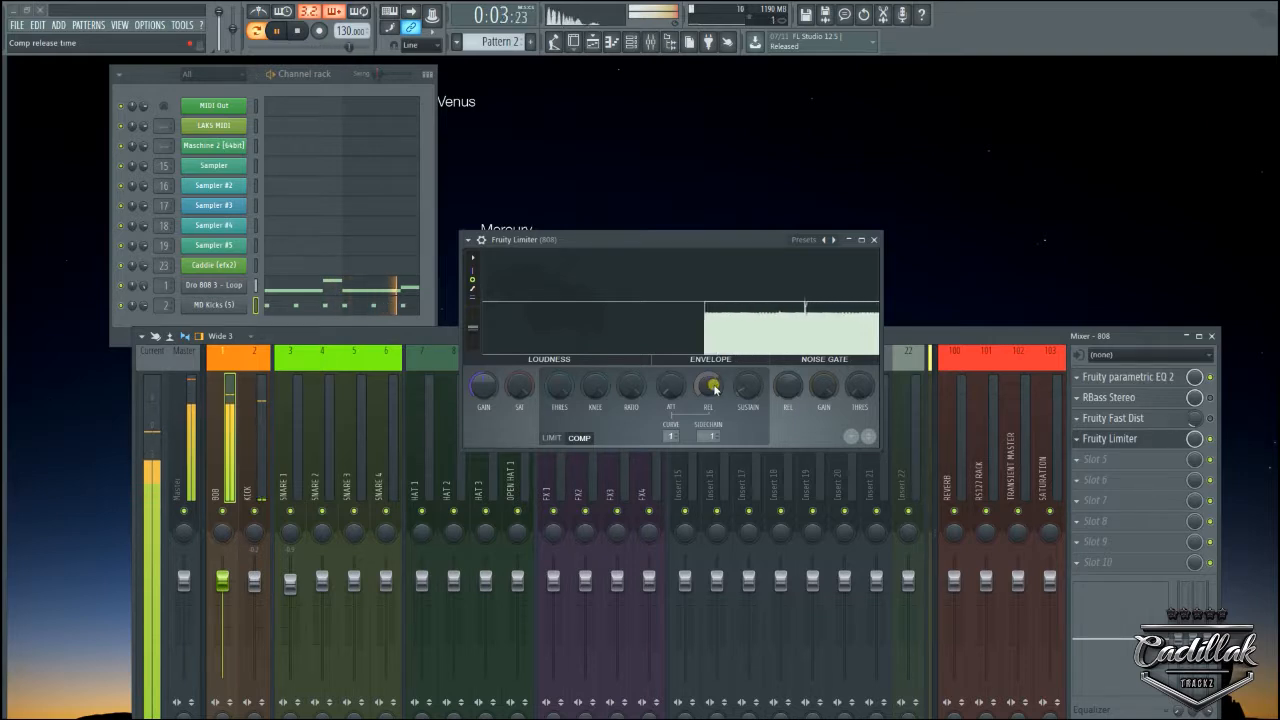
key("space")
left_click_drag(708, 385, 710, 383)
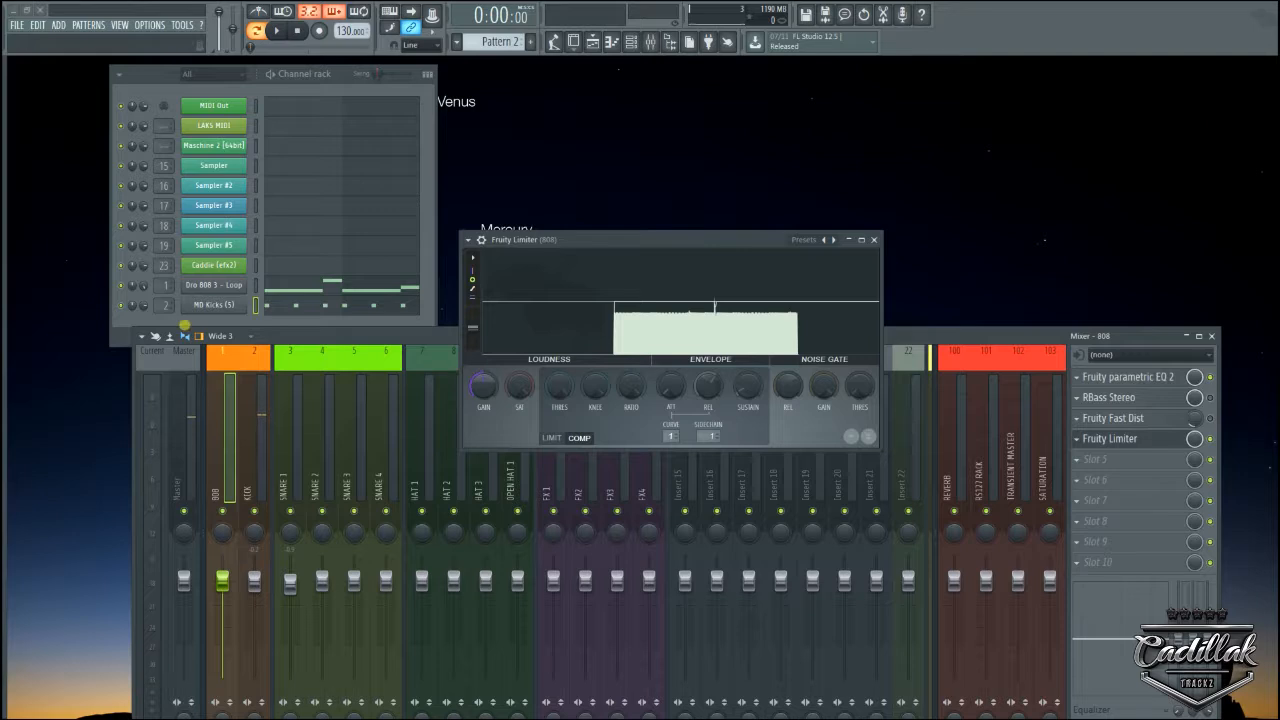
- Reopen the MD Kicks (5) sample in Edison, examine the trimmed waveform's length, and close Edison
left_click(212, 306)
right_click(214, 320)
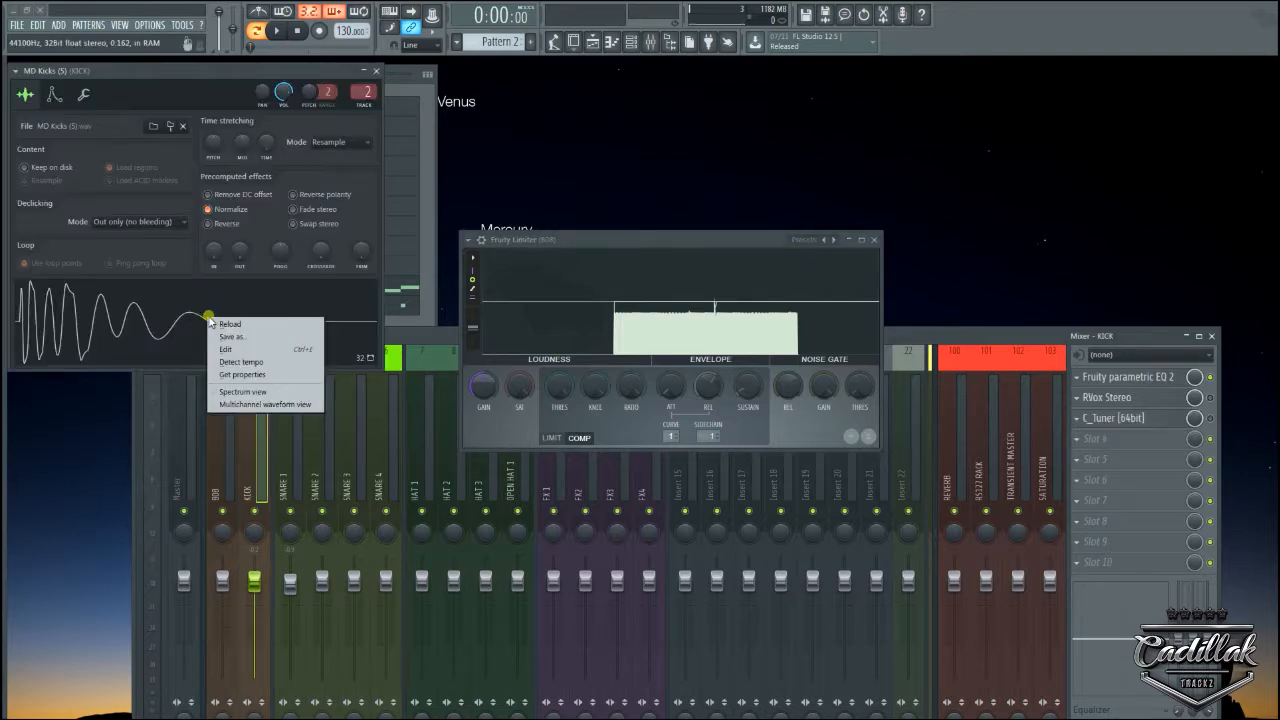
left_click(254, 352)
left_click_drag(1062, 308, 1013, 310)
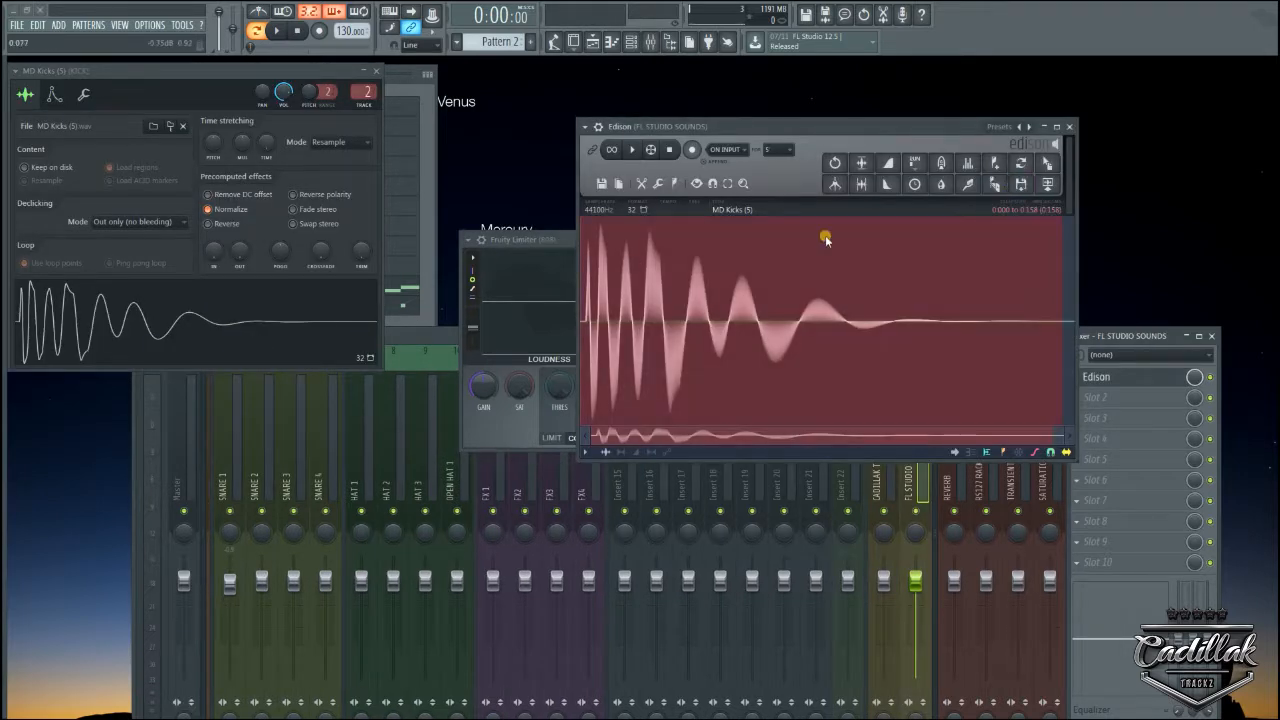
left_click(1070, 127)
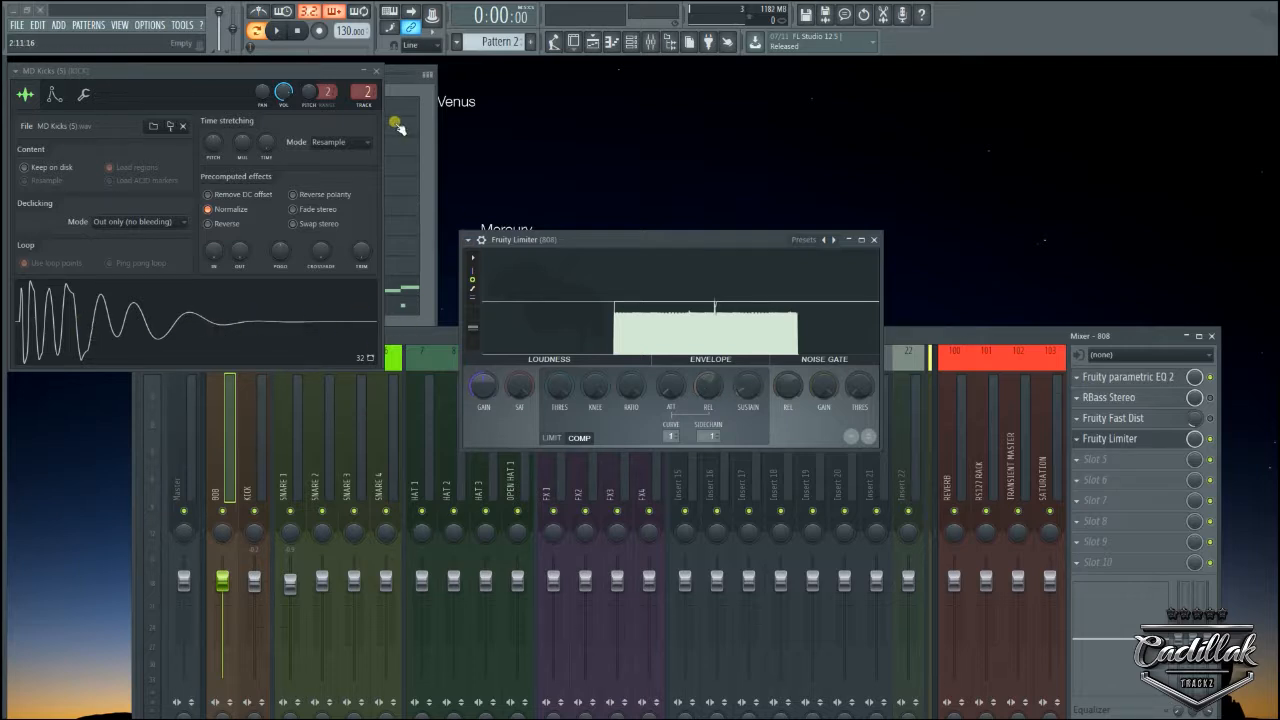
- During playback, lower the 808 limiter's threshold, raise its knee, ratio and release for kick ducking, and move the kick's channel window off the channel rack
key("space")
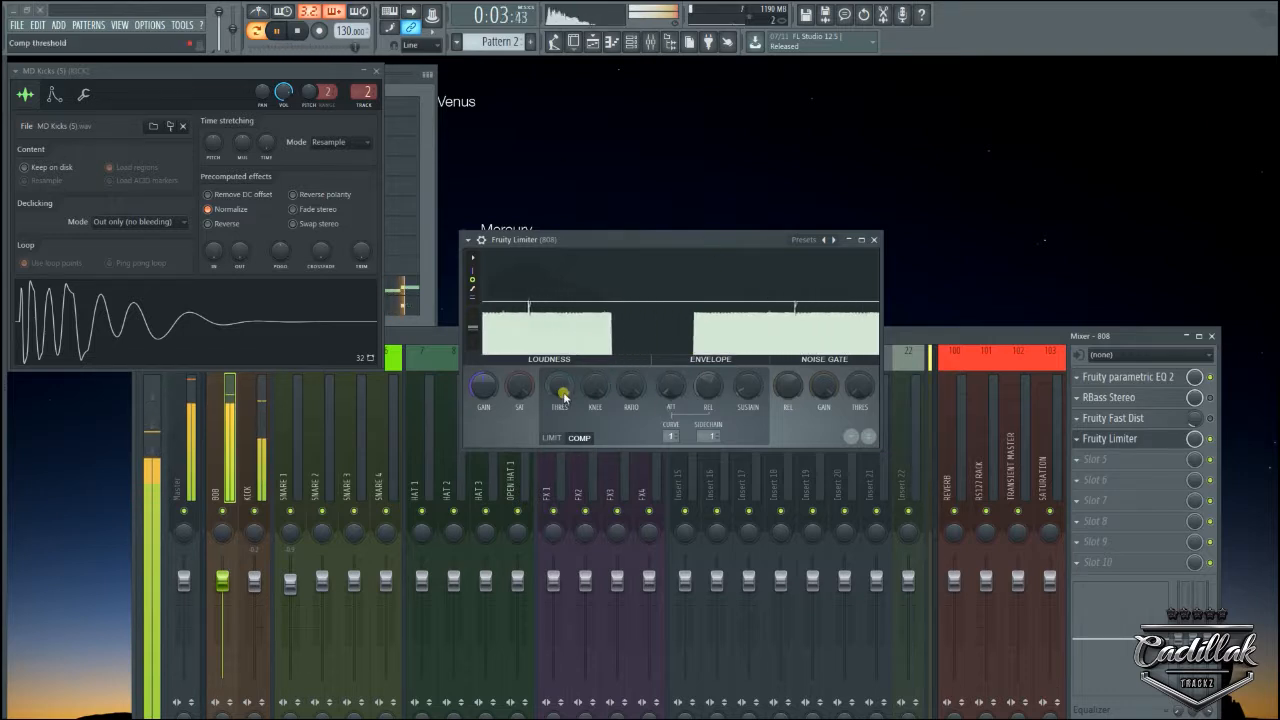
left_click_drag(562, 397, 562, 458)
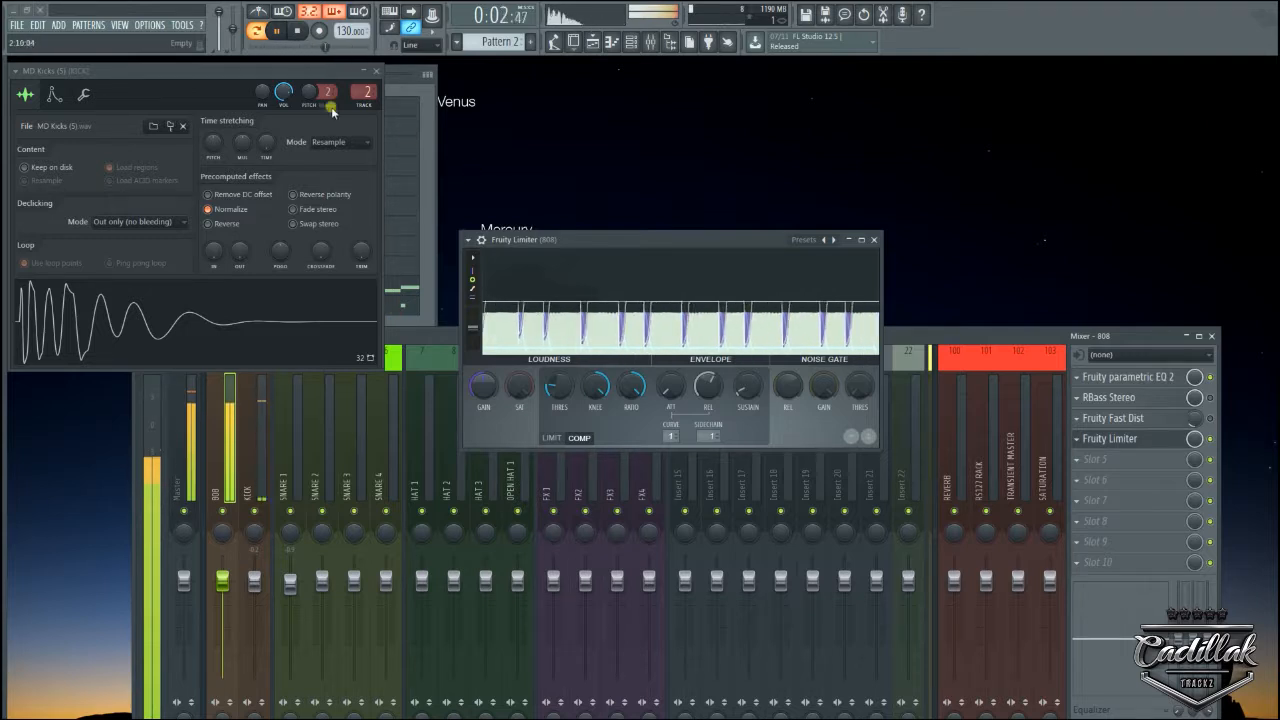
left_click_drag(303, 72, 1197, 173)
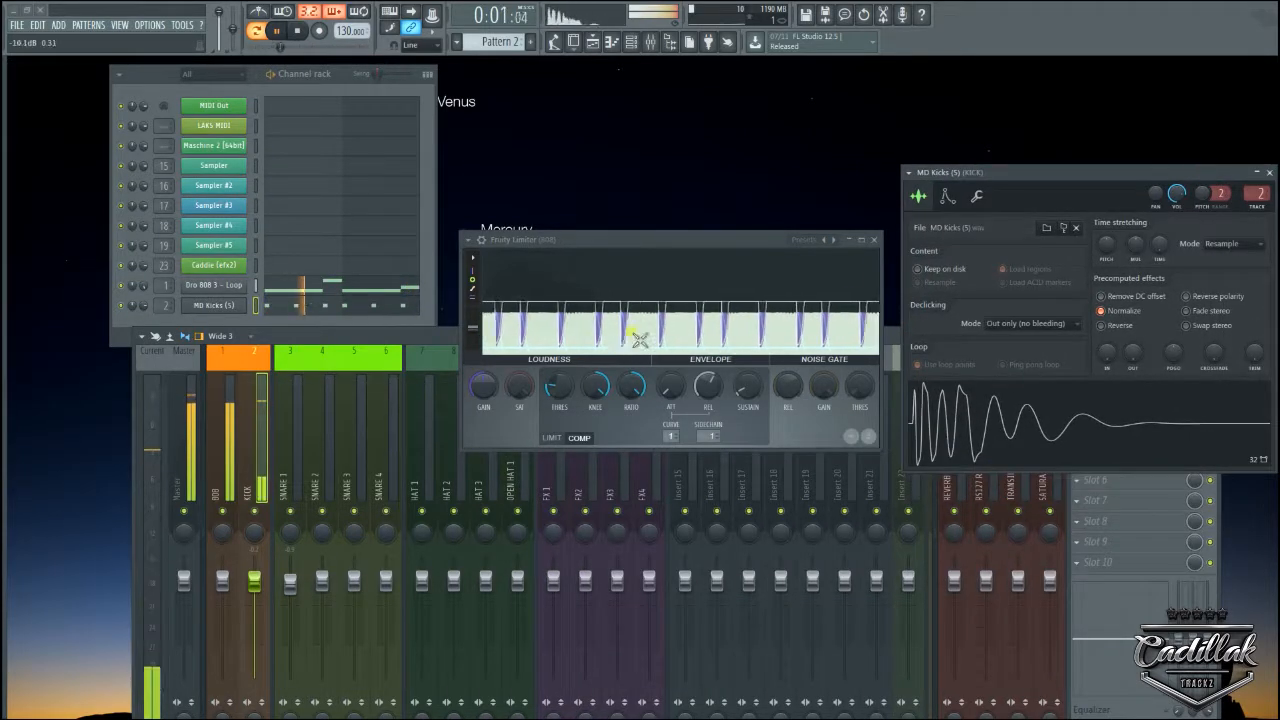
key("space")
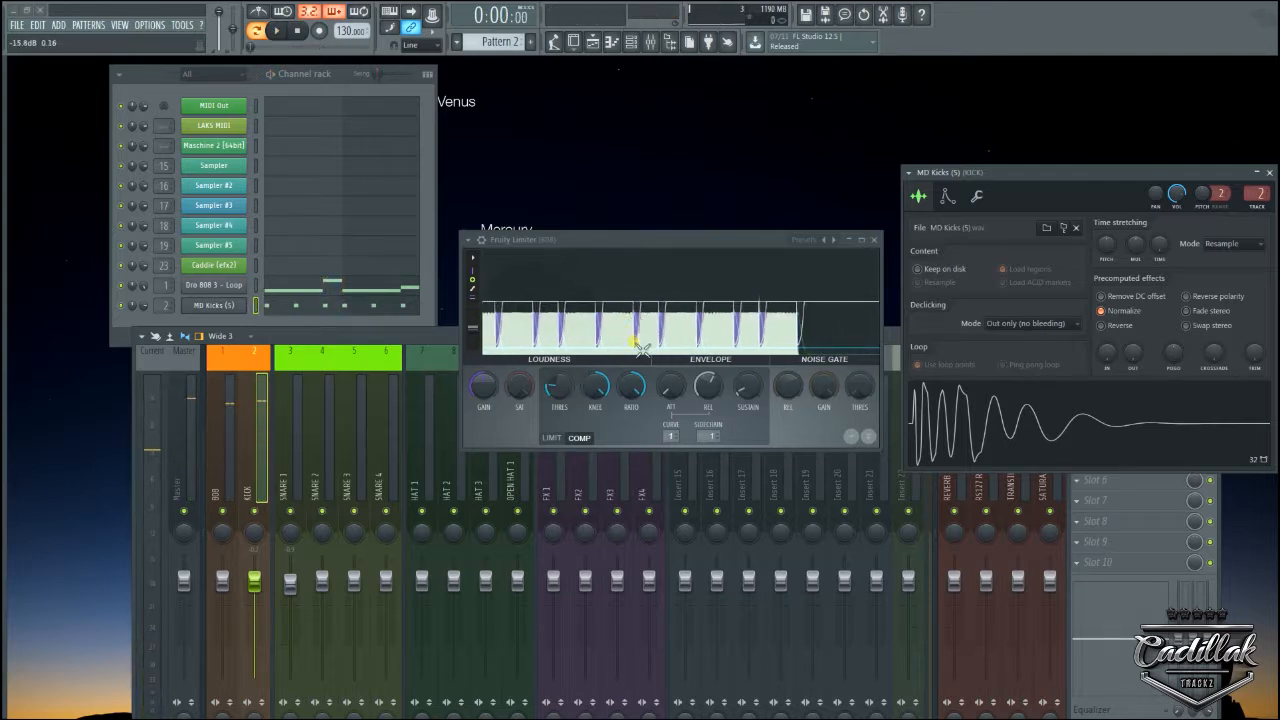
- Enlarge the Fruity Limiter to full screen, play the pattern to inspect the ducking on the 808, and restore the window
left_click(865, 255)
key("space")
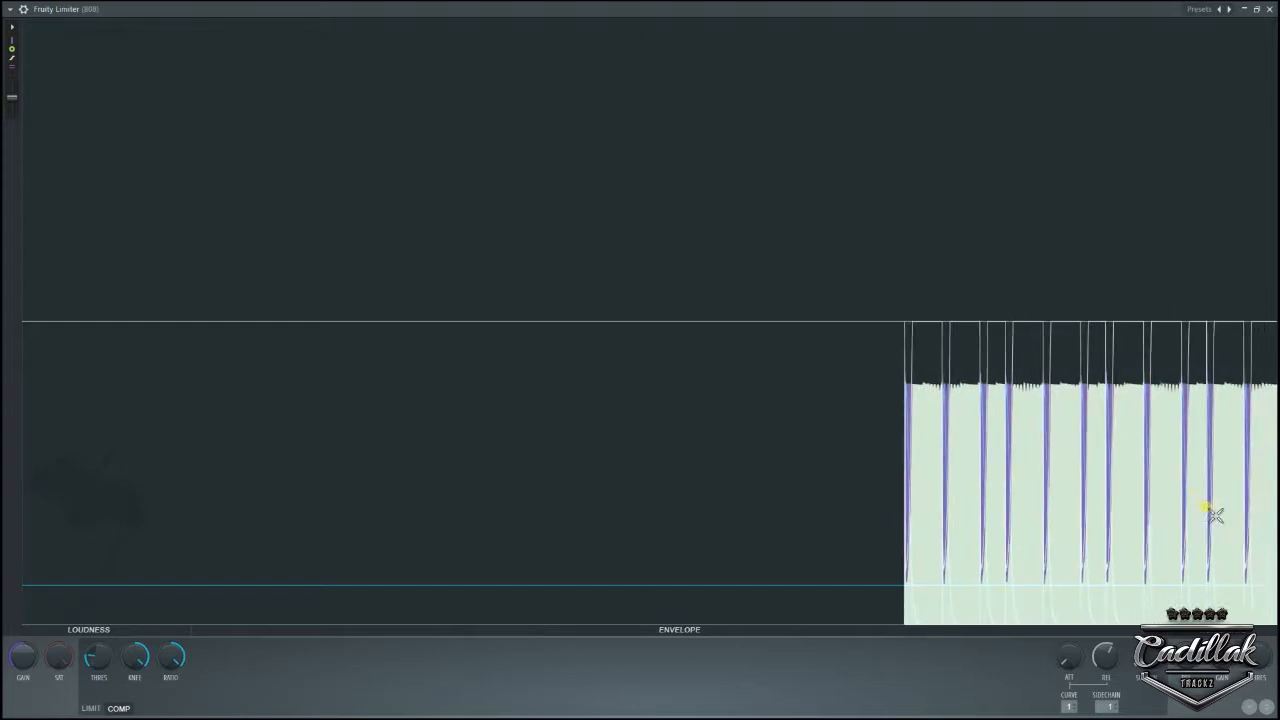
left_click(1257, 10)
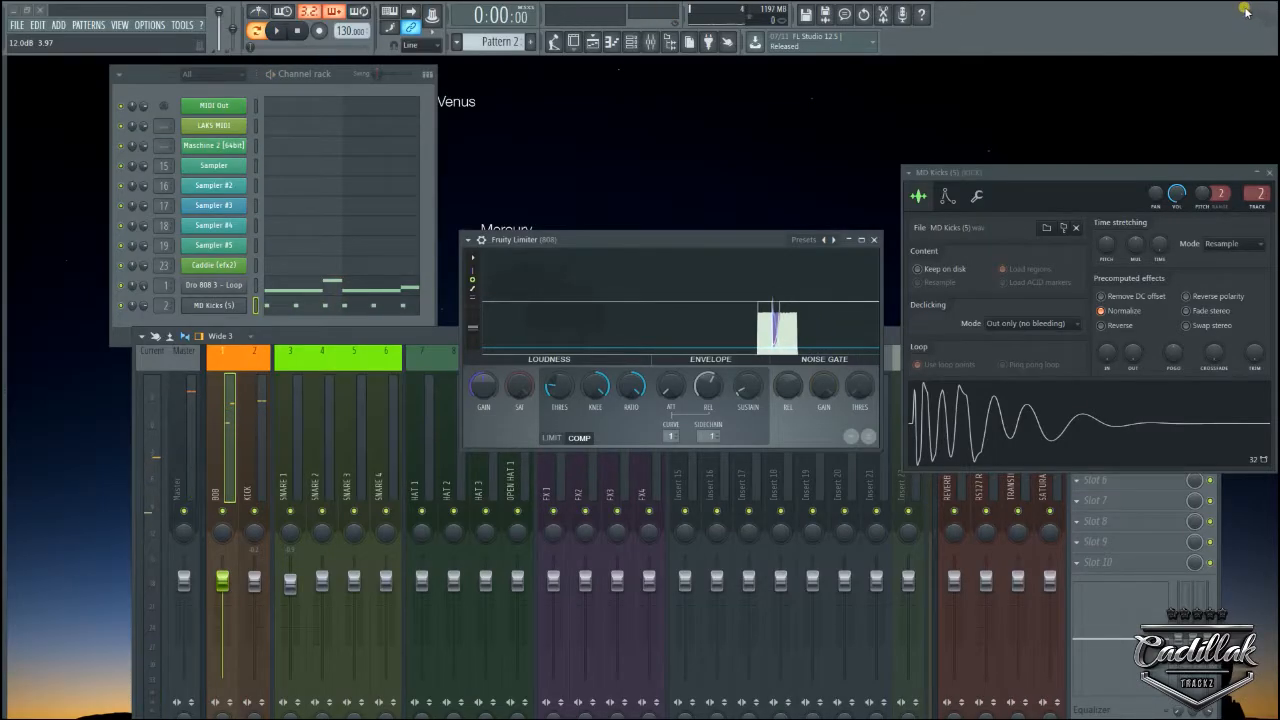
- Play the pattern and switch the mixer's level meters to scrolling waveform display for the 808 and kick tracks
key("space")
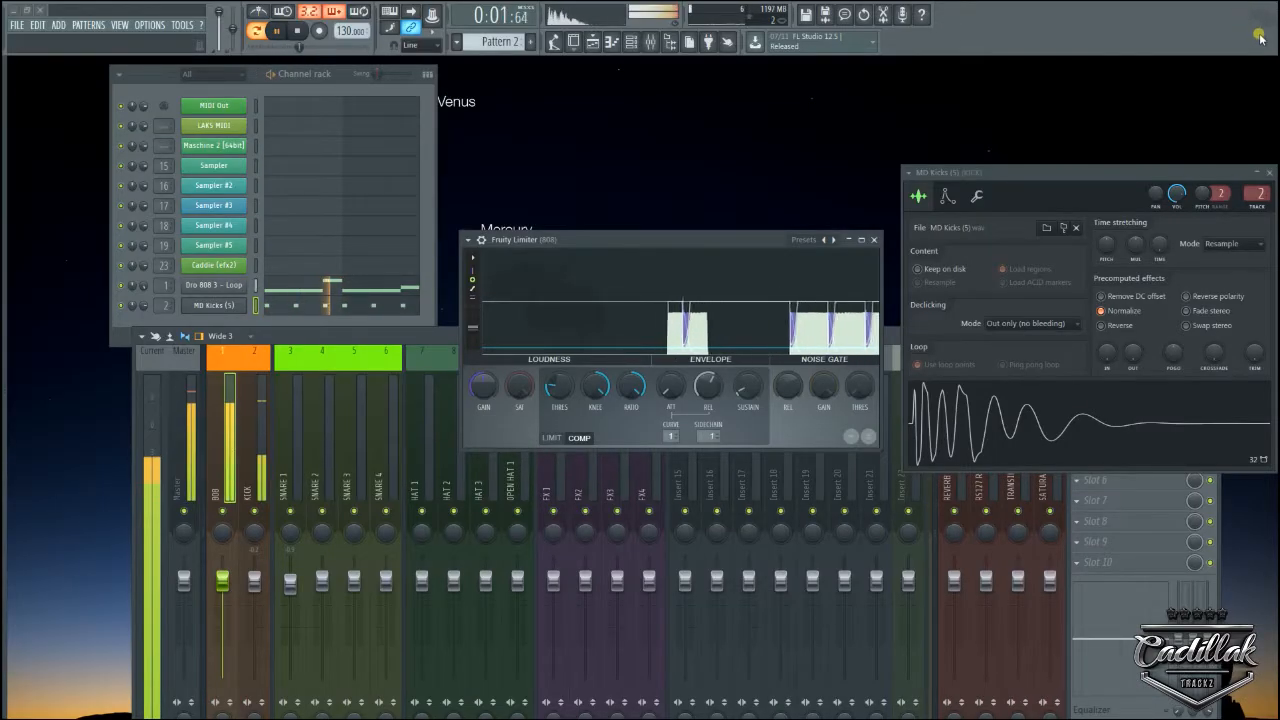
key("space")
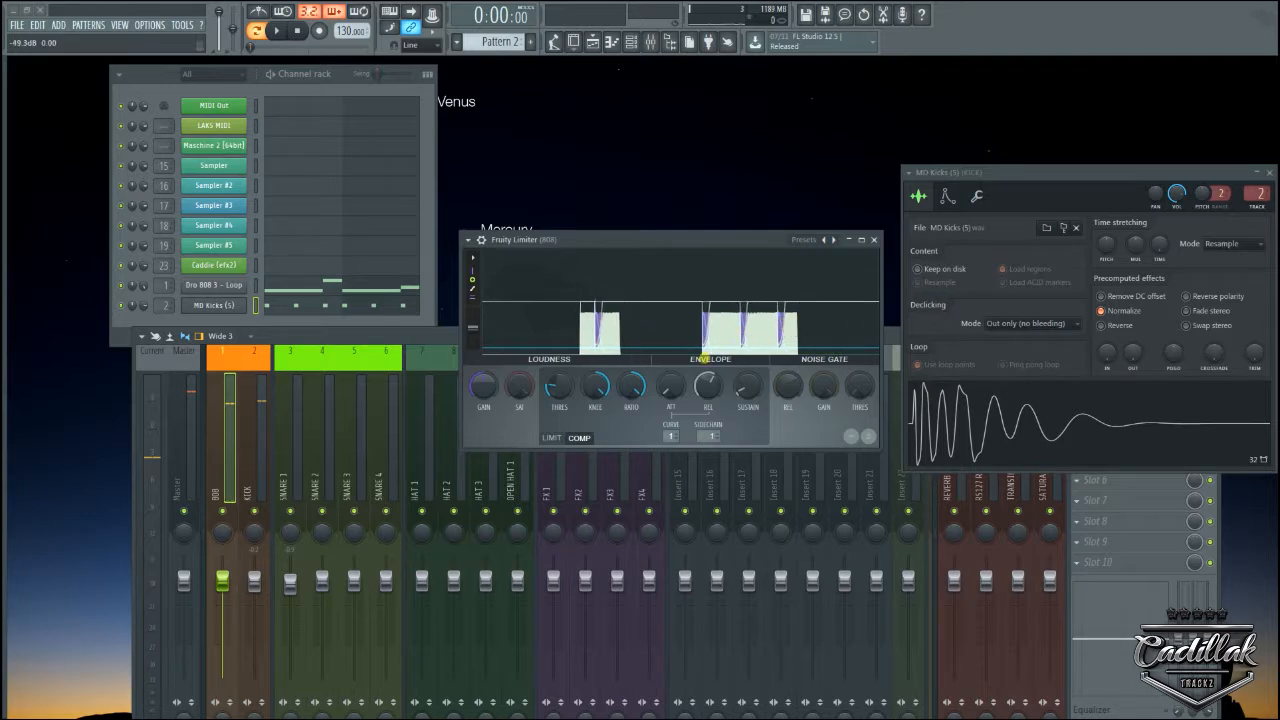
key("space")
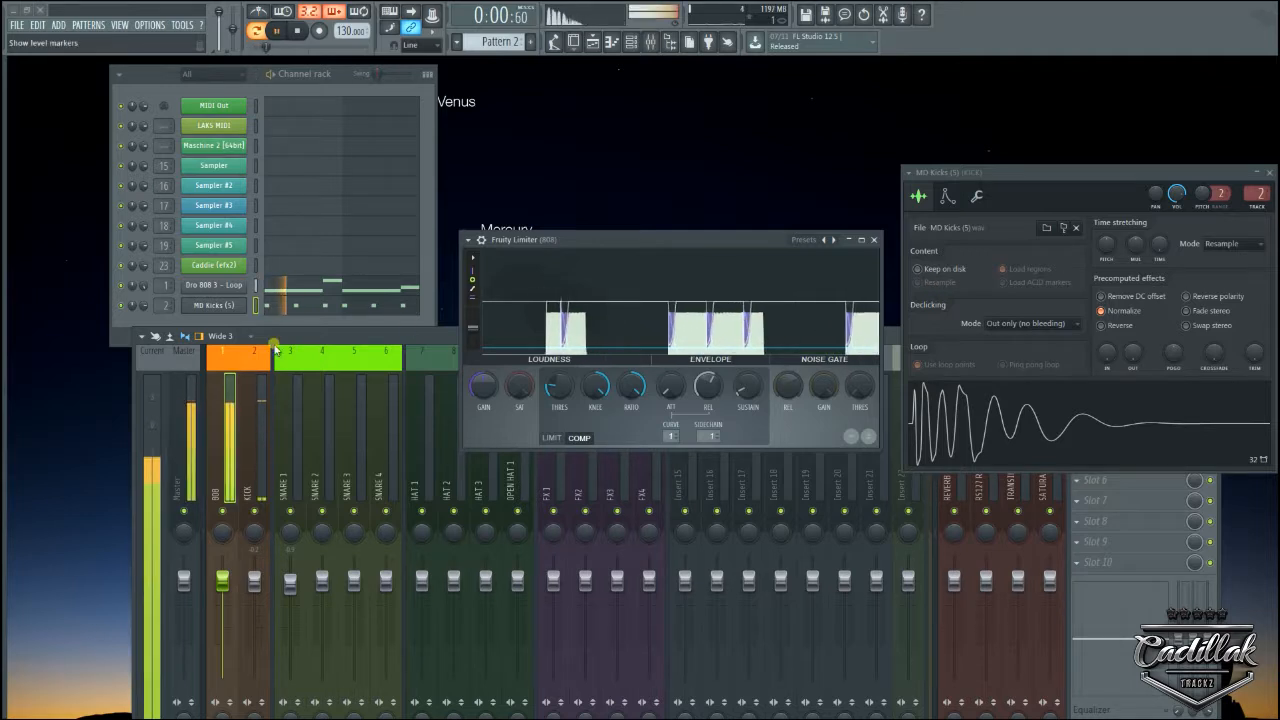
left_click(170, 337)
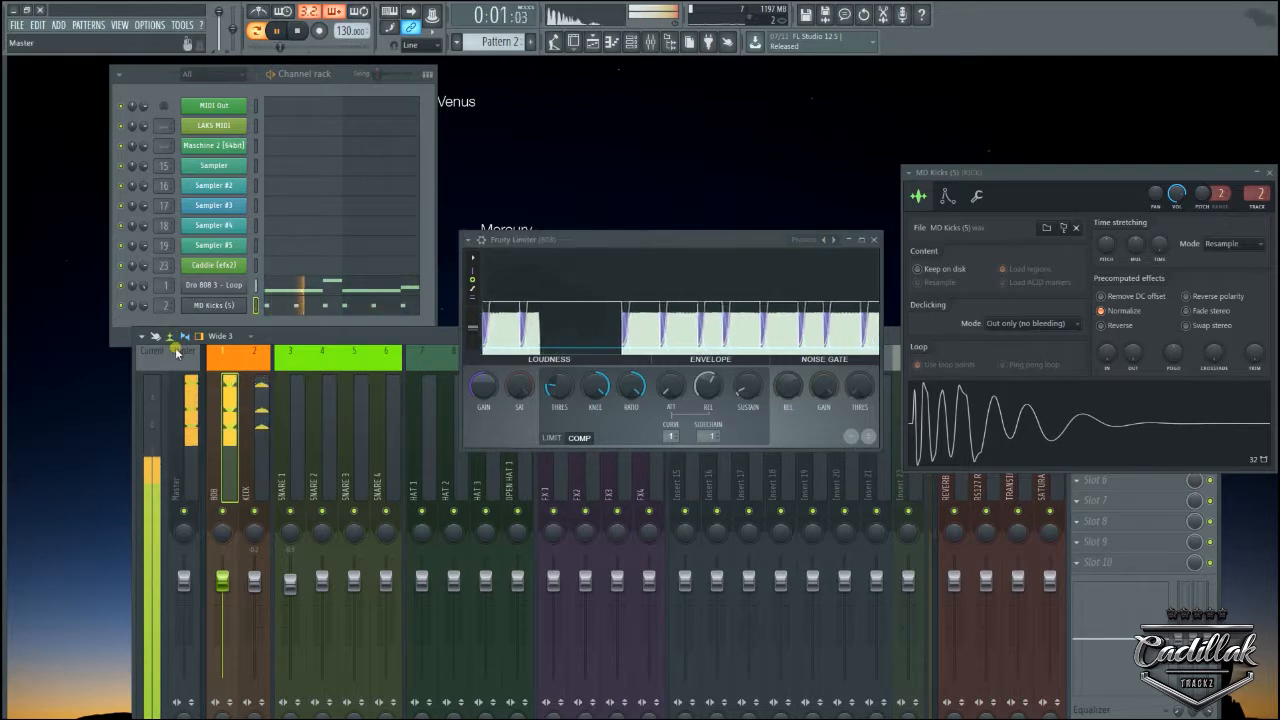
key("space")
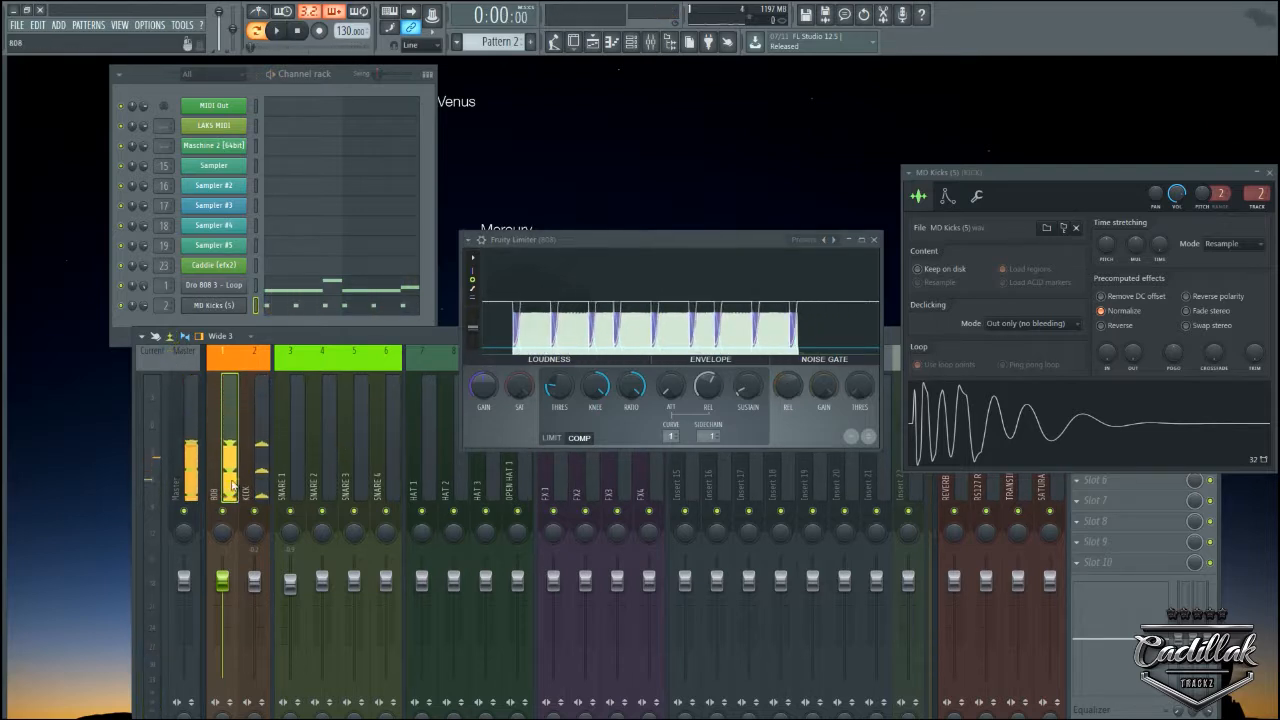
- Fine-tune the 808 limiter's compressor threshold during playback to control how deeply the kick ducks the 808
key("space")
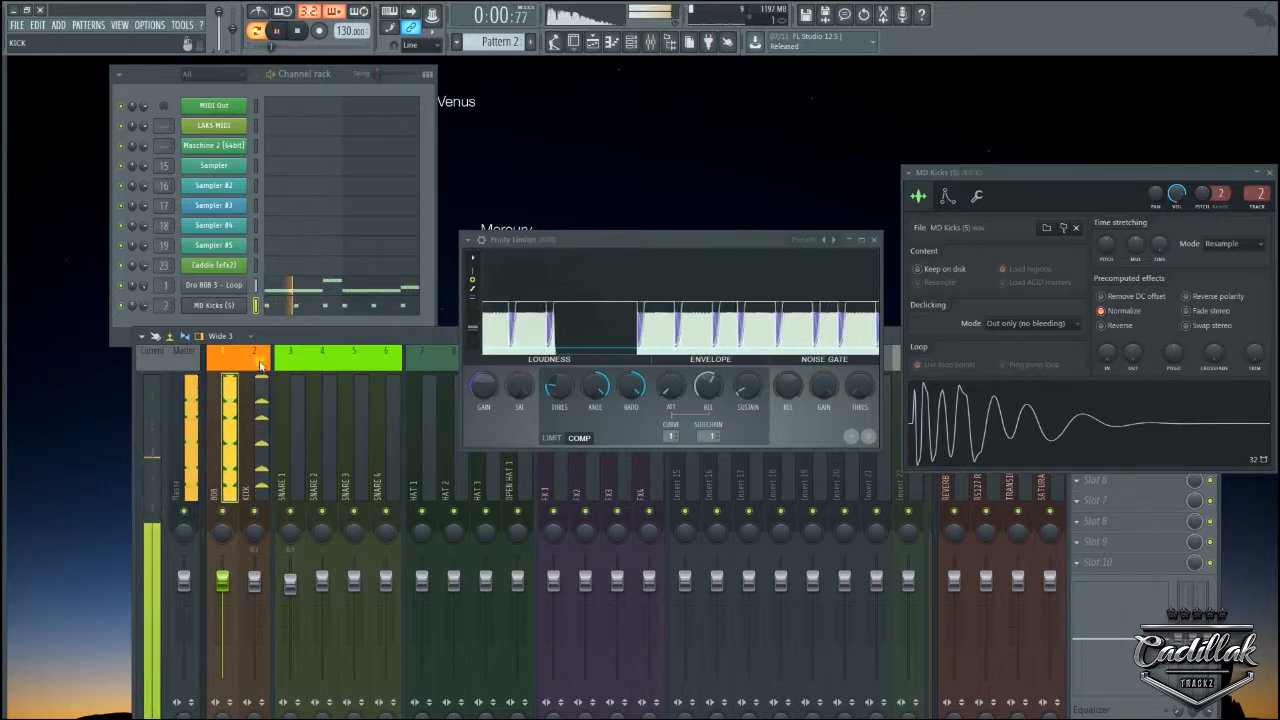
left_click_drag(557, 388, 556, 414)
key("space")
key("space")
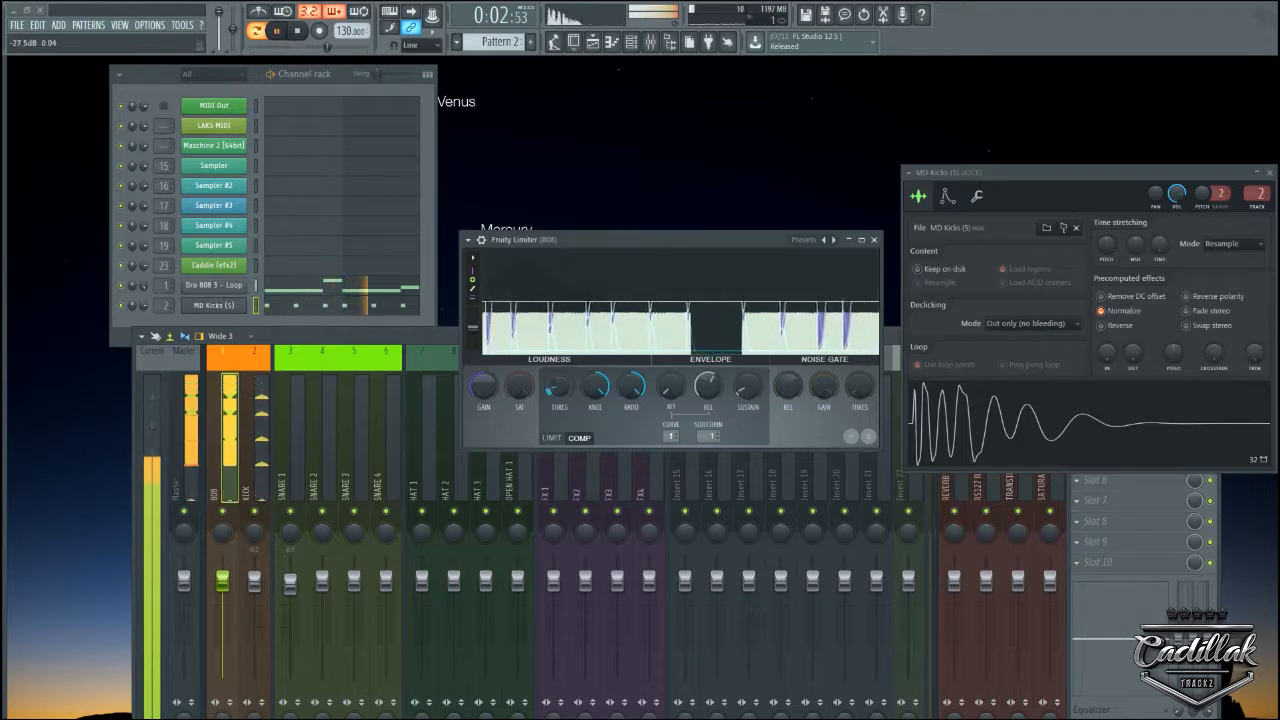
key("space")
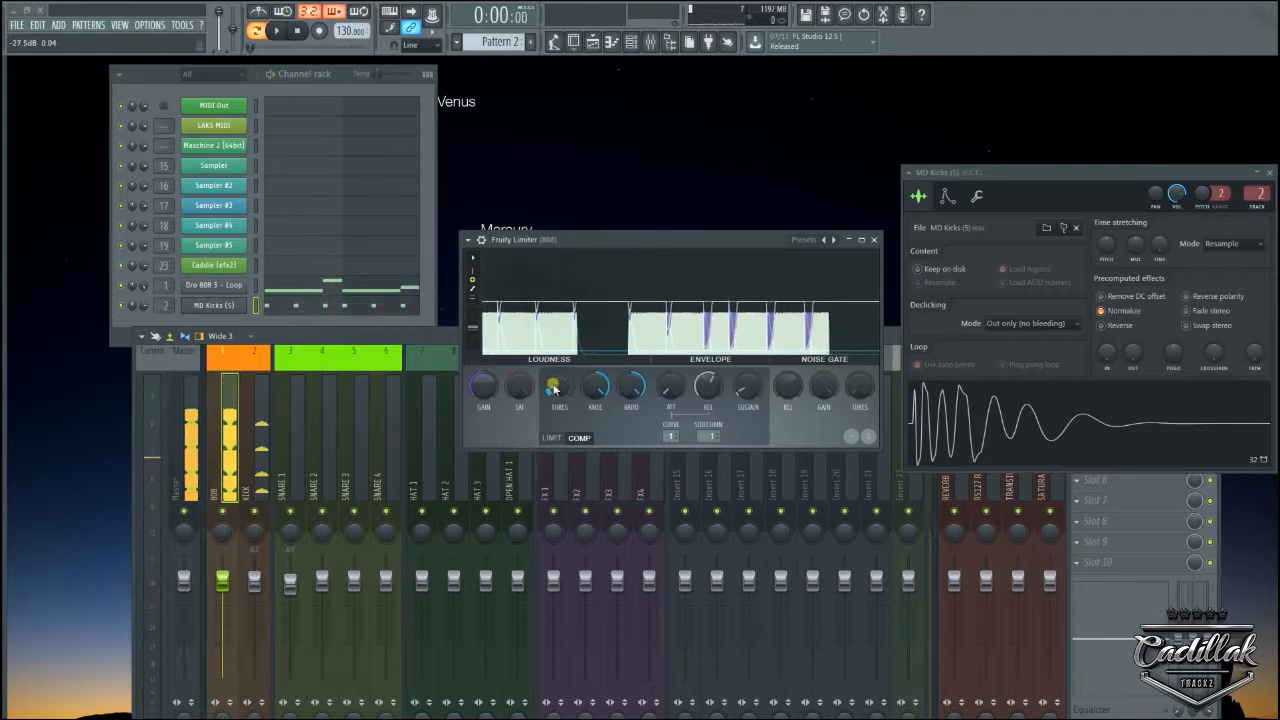
- Replay the pattern and compare the ducked 808 with the kick hits in the mixer waveforms and limiter display
key("space")
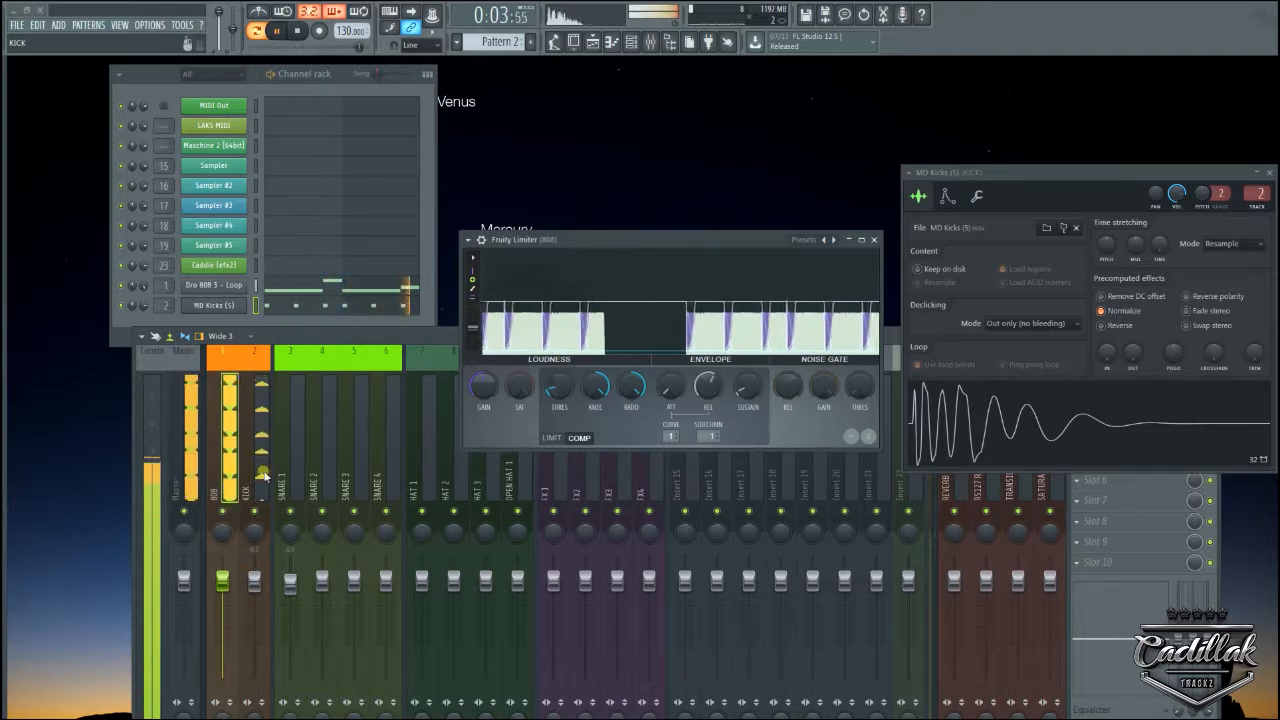
key("space")
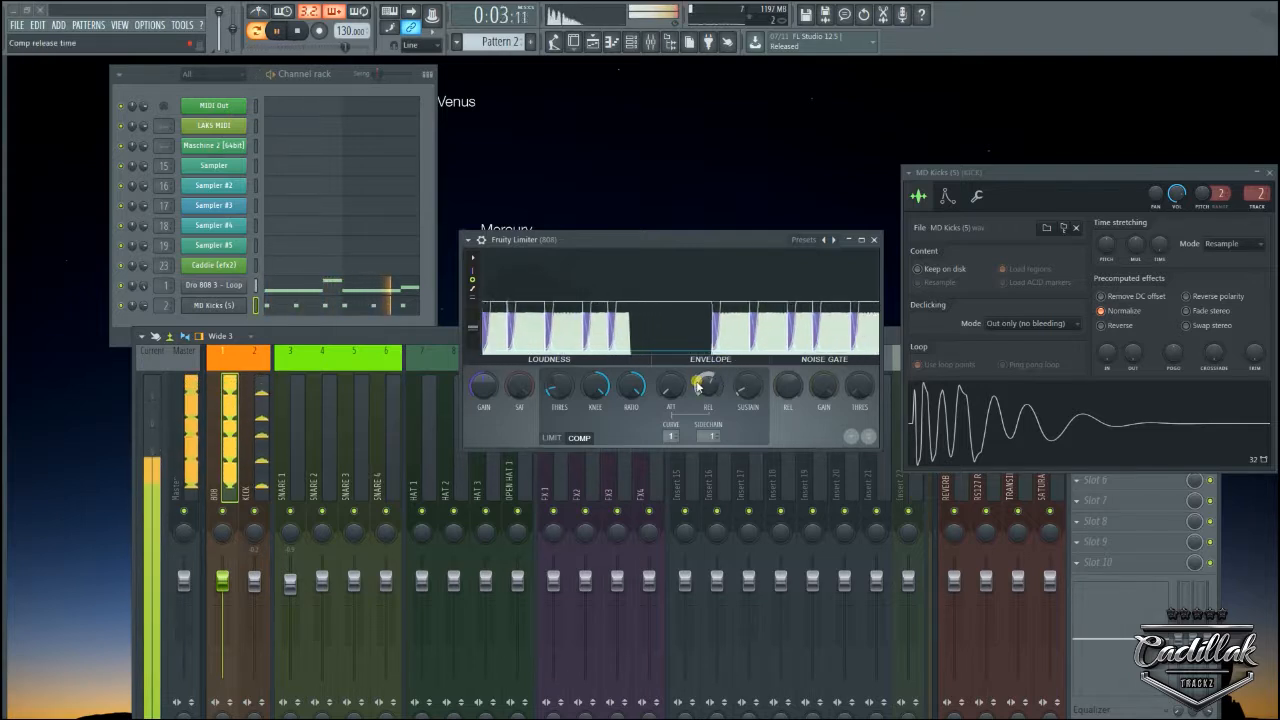
key("space")
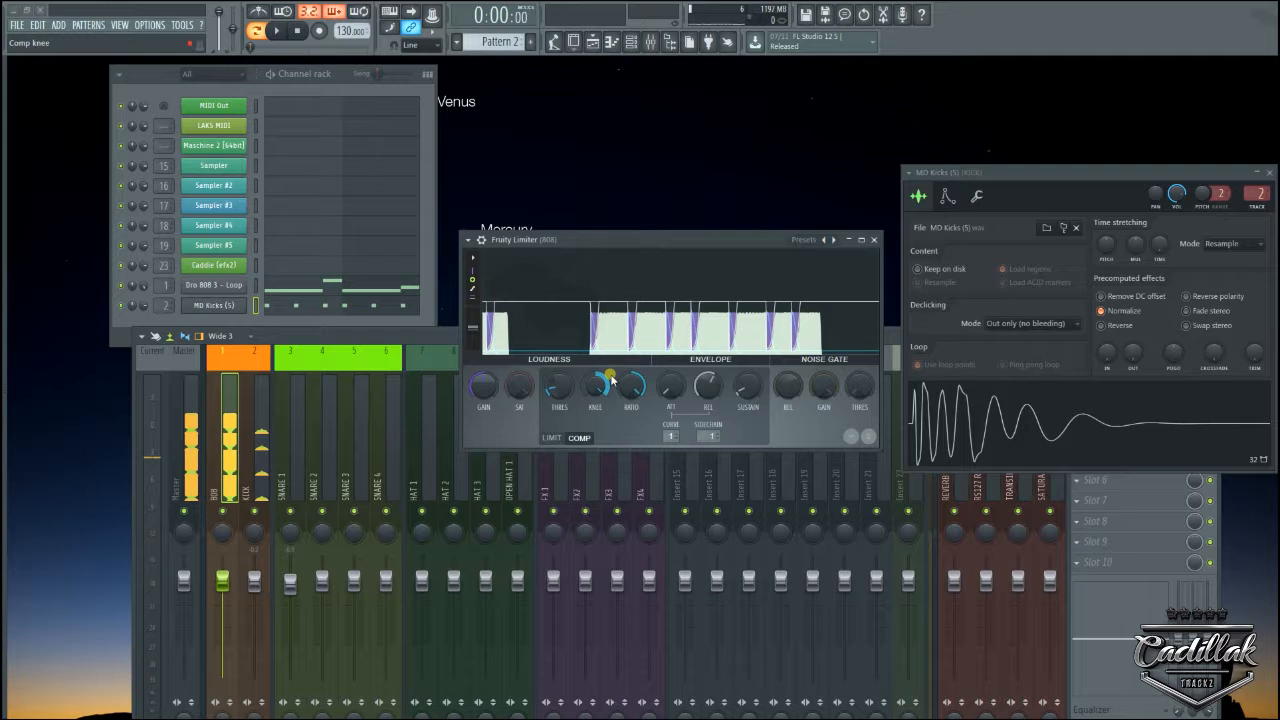